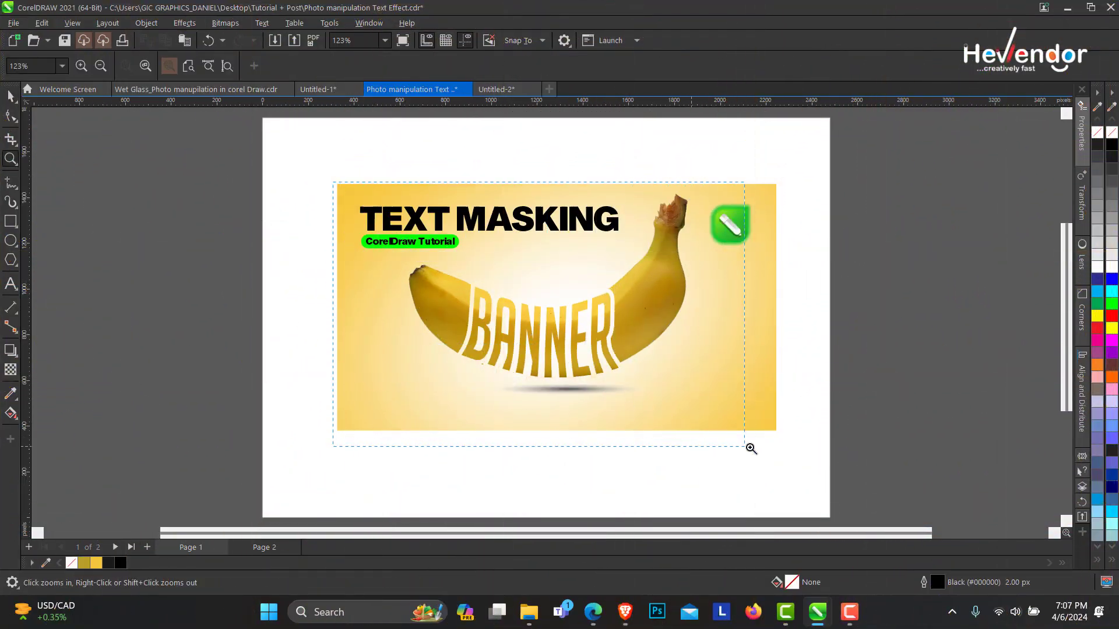
- Zoom in on the finished BANNER banana example on Page 1
left_click_drag(749, 447, 778, 431)
- Switch to Page 2, paste the banana photo, and zoom to frame the page
left_click(260, 548)
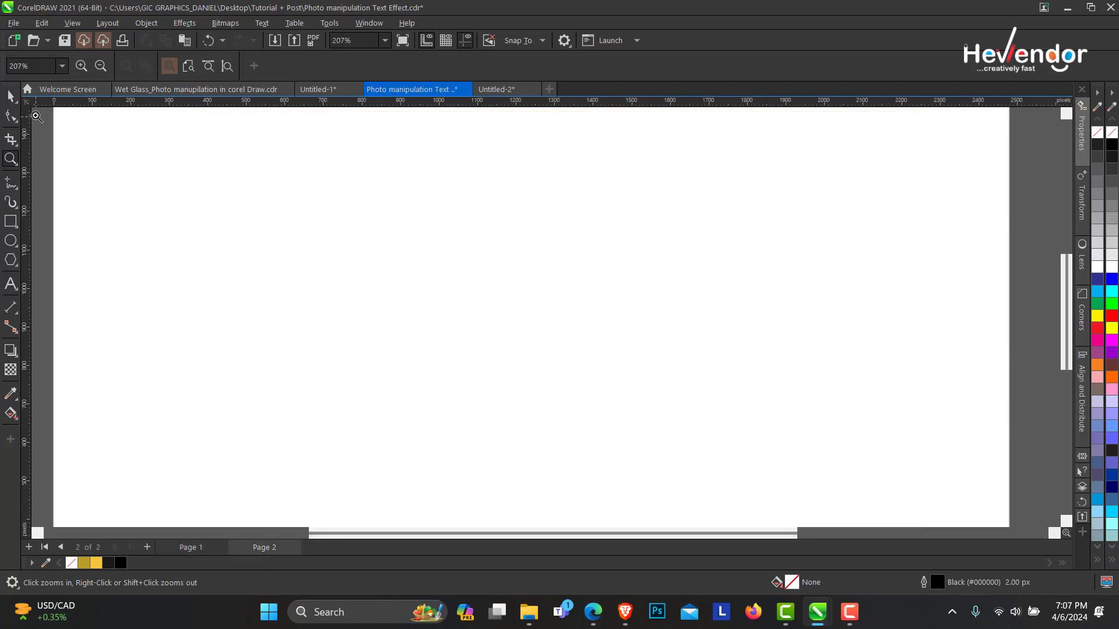
left_click(11, 97)
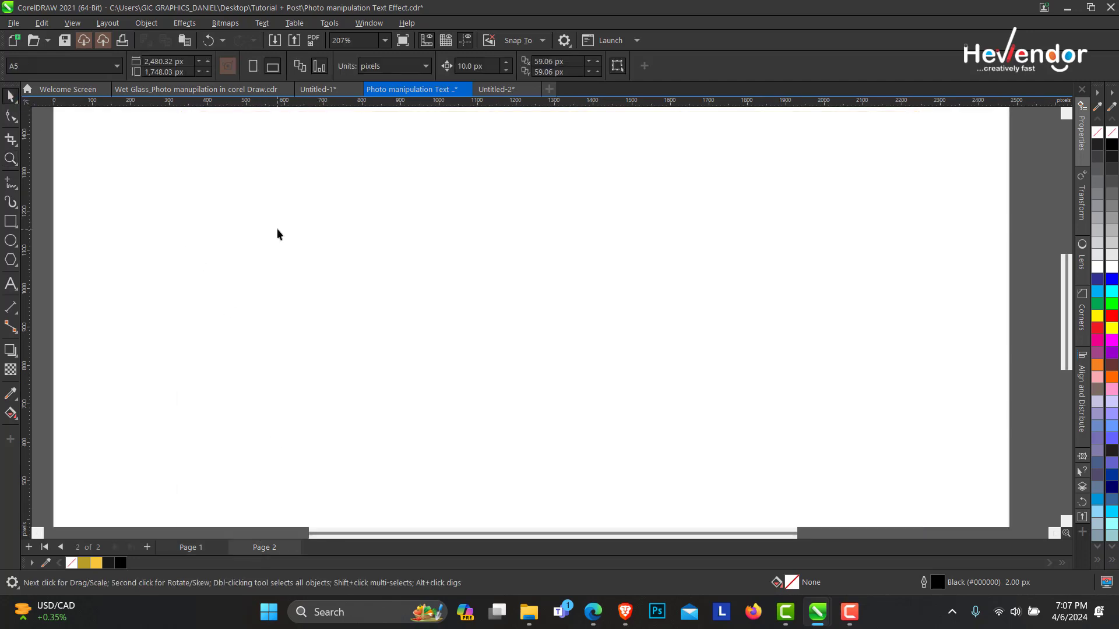
key("ctrl+v")
key("z")
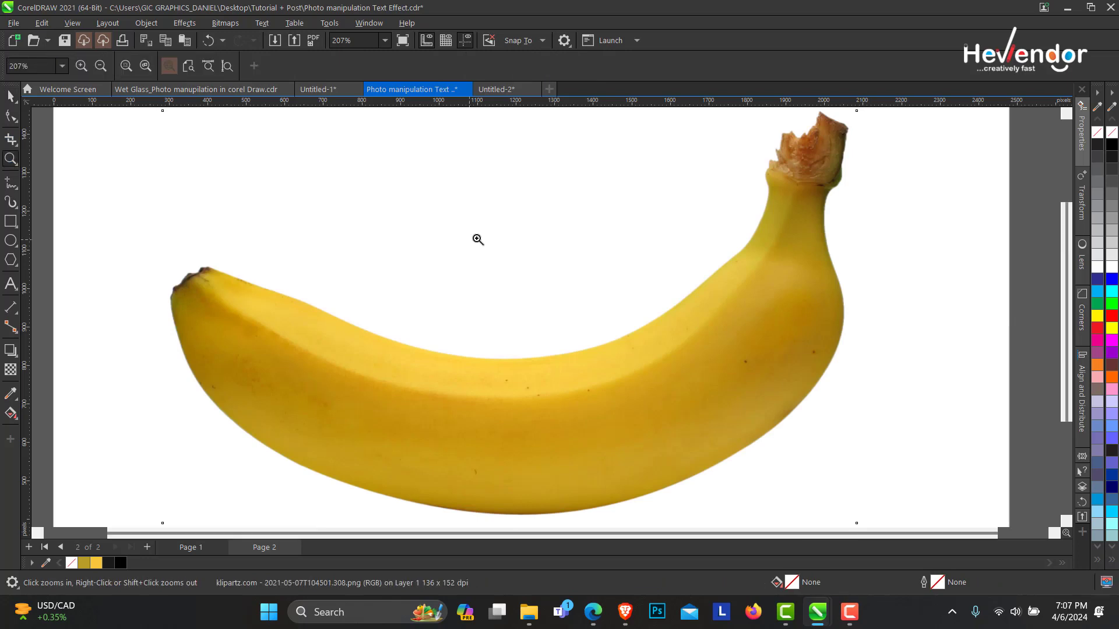
right_click(474, 236)
left_click_drag(302, 151, 833, 495)
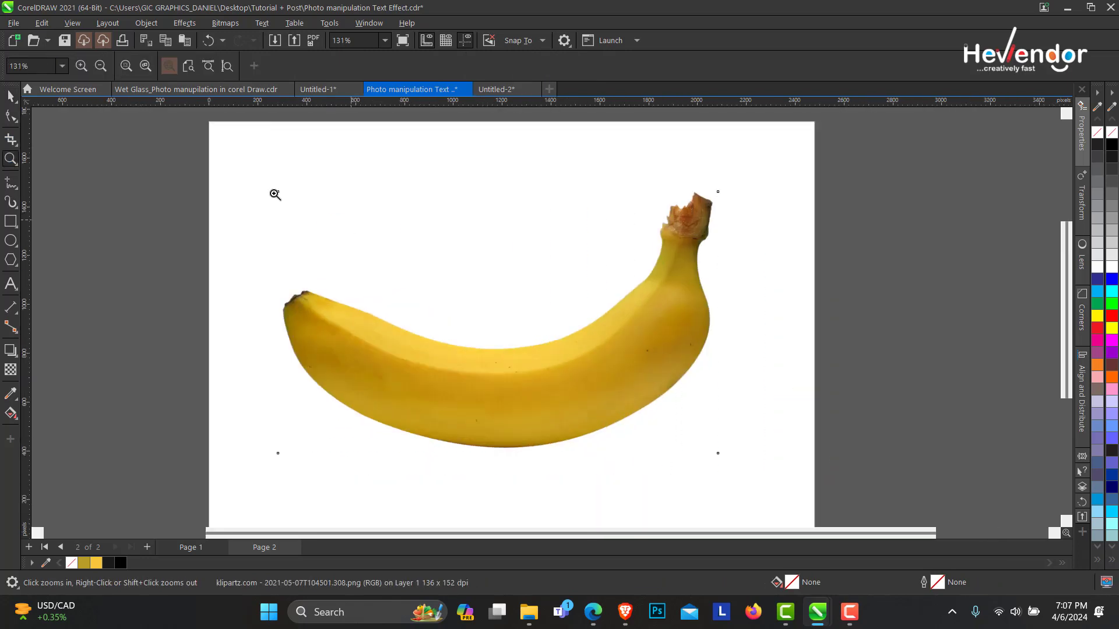
left_click(11, 97)
- Add the text BANNER in capitals just above the banana
left_click(146, 245)
left_click(11, 284)
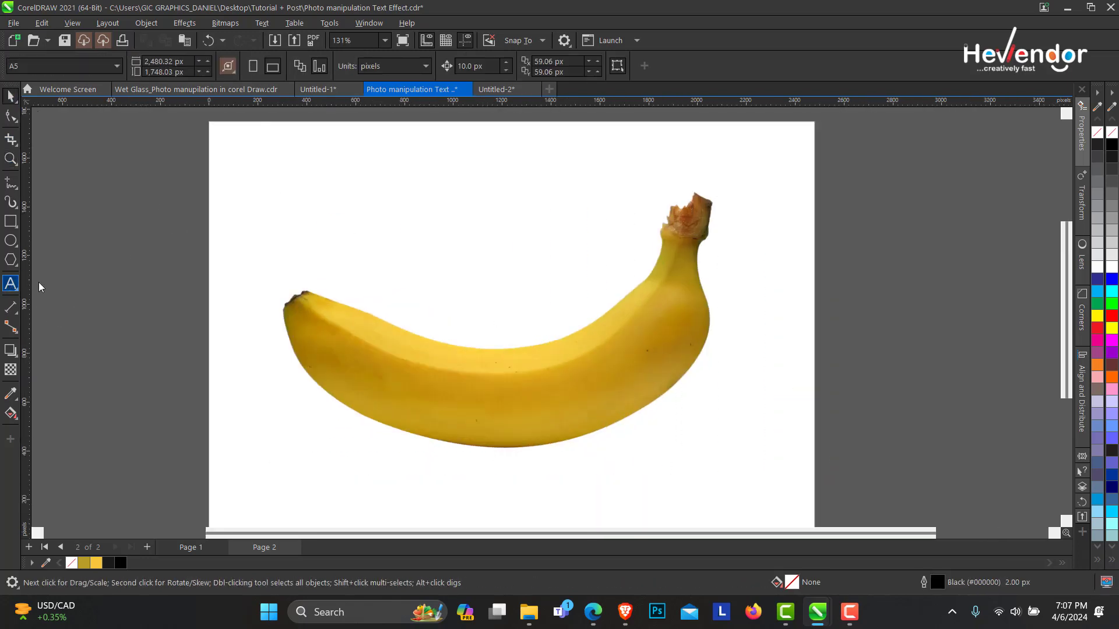
left_click(338, 233)
key("Caps_Lock")
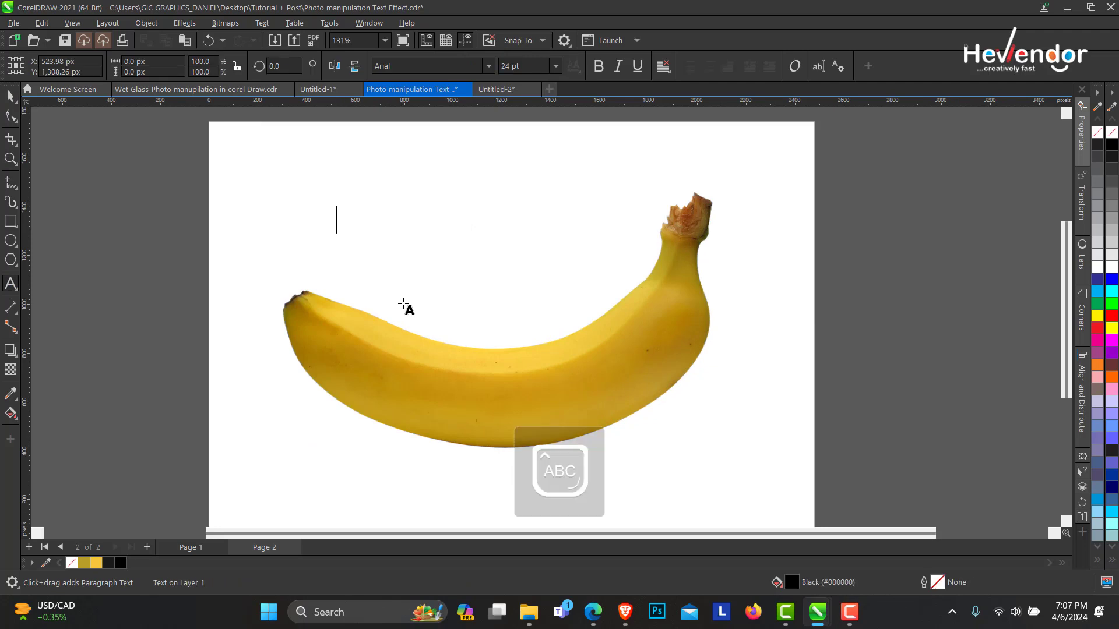
type("BANN")
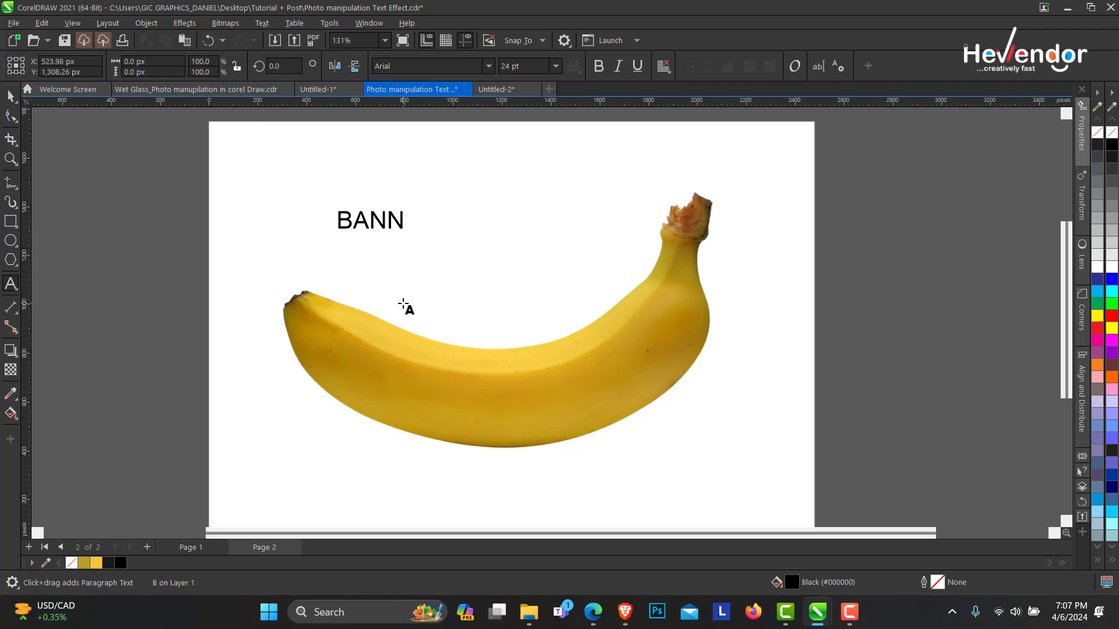
type("ER")
left_click(11, 97)
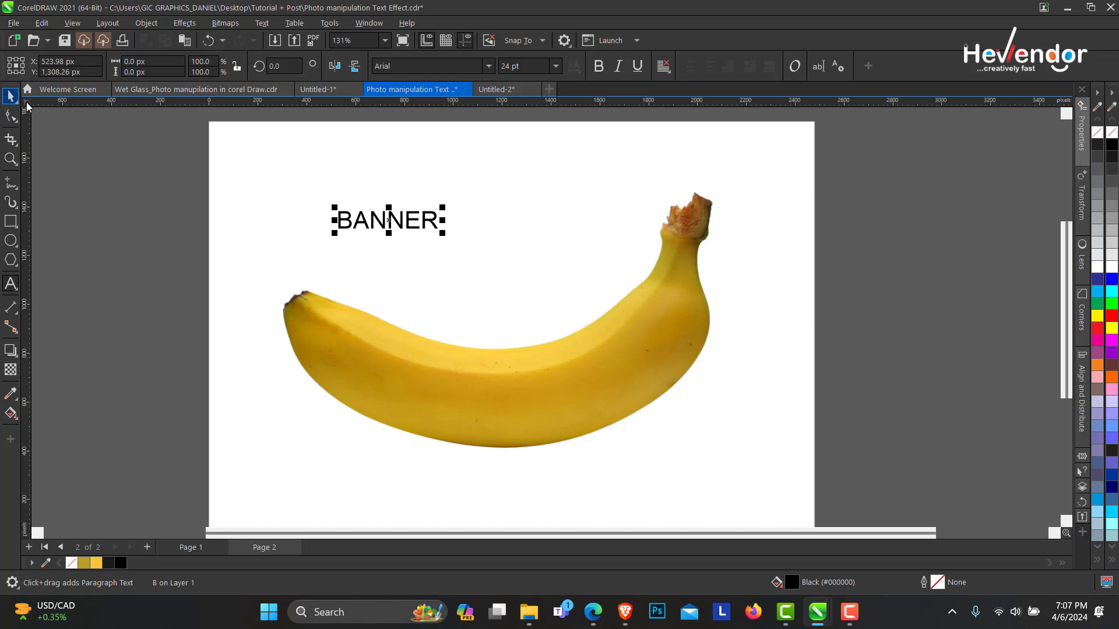
- Set BANNER to BigNoodleTitling, then enlarge and centre it over the banana
left_click(424, 65)
type("BigNoodleTitling")
key("Return")
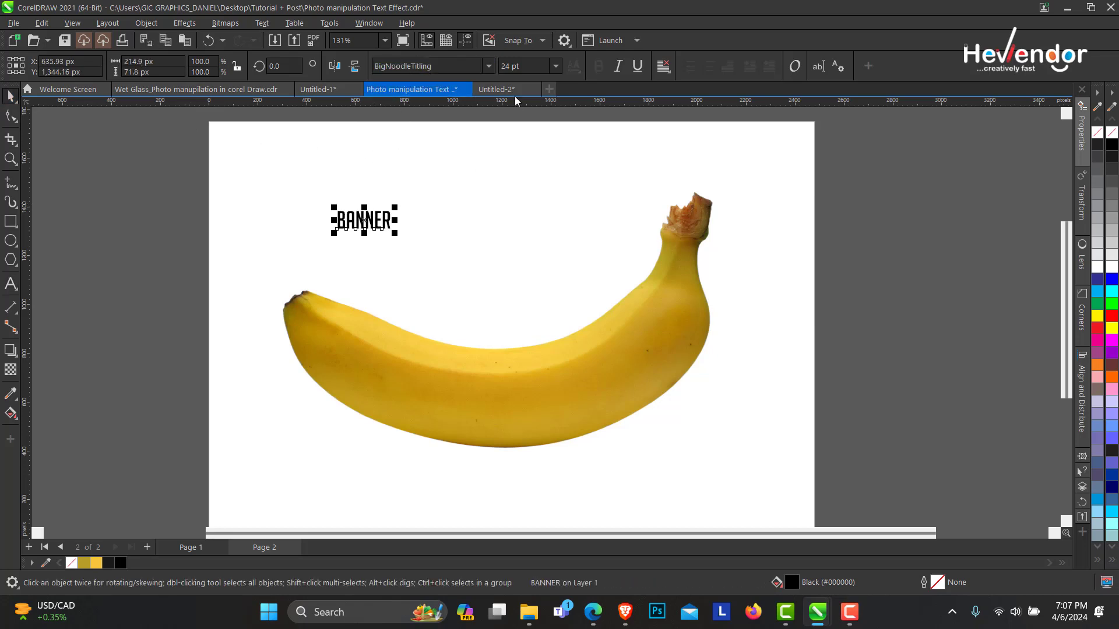
left_click_drag(400, 219, 594, 298)
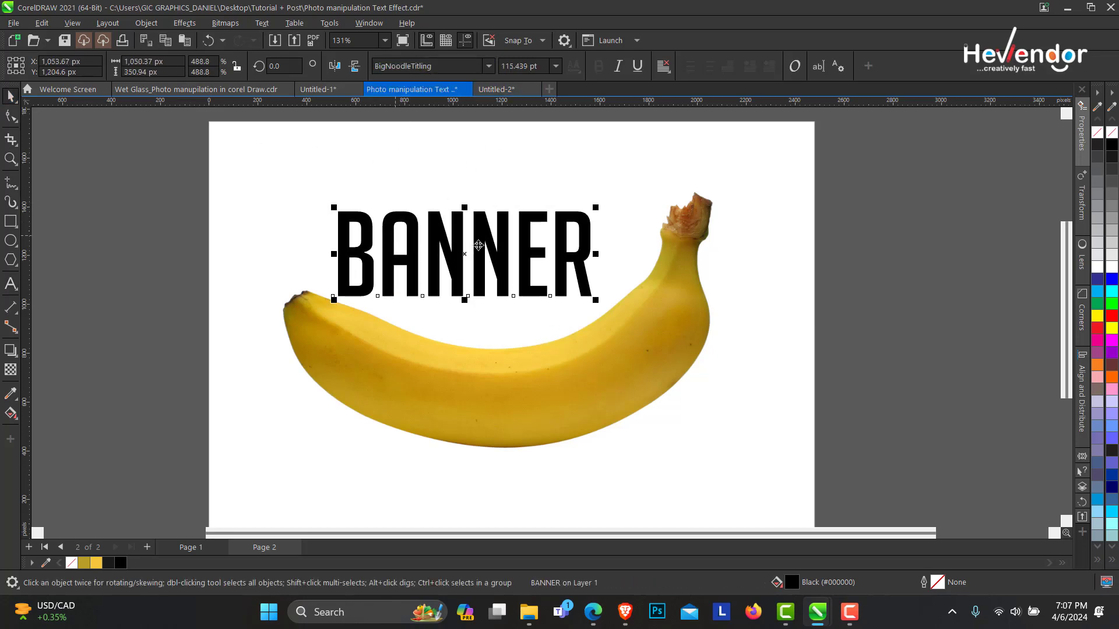
left_click_drag(484, 231, 543, 373)
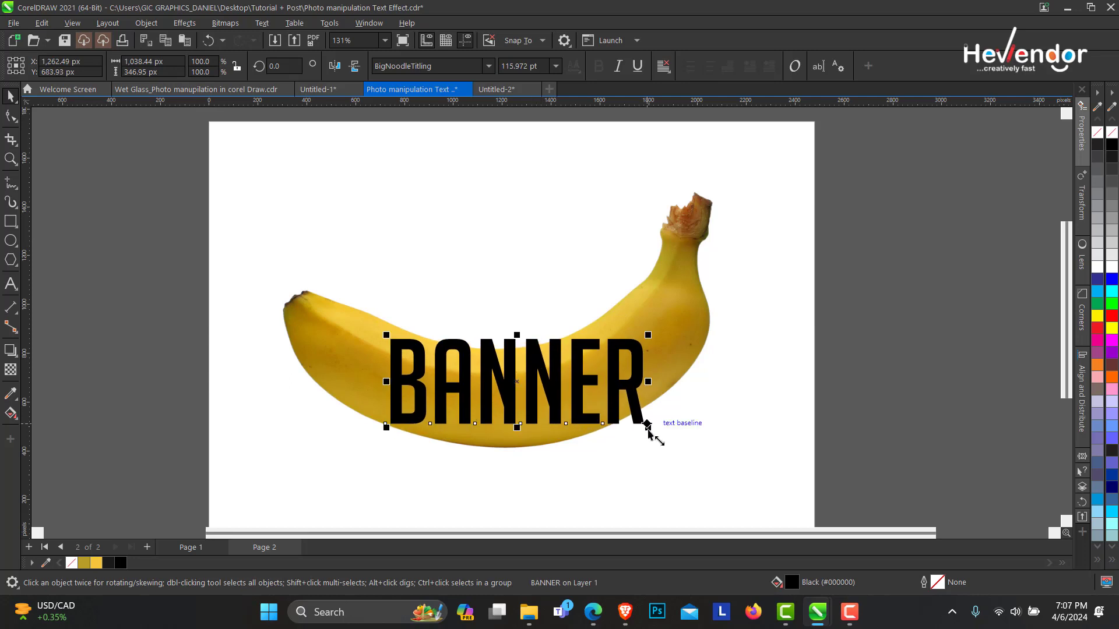
left_click_drag(654, 429, 667, 452)
left_click_drag(632, 358, 617, 351)
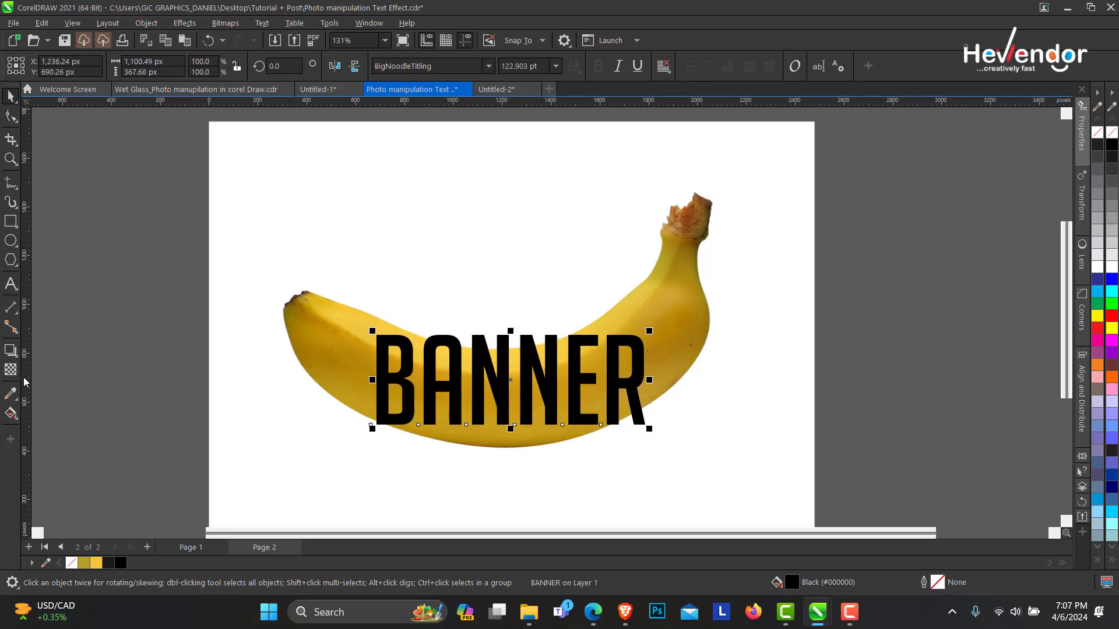
- Apply an envelope to BANNER and delete its top and left middle nodes
left_click(18, 360)
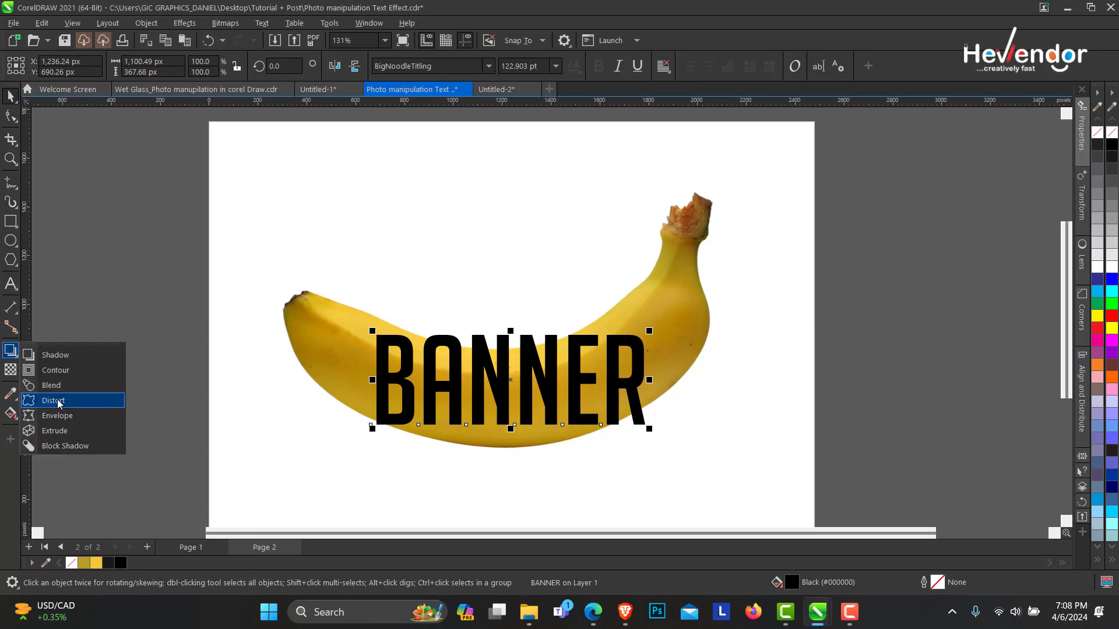
left_click(61, 416)
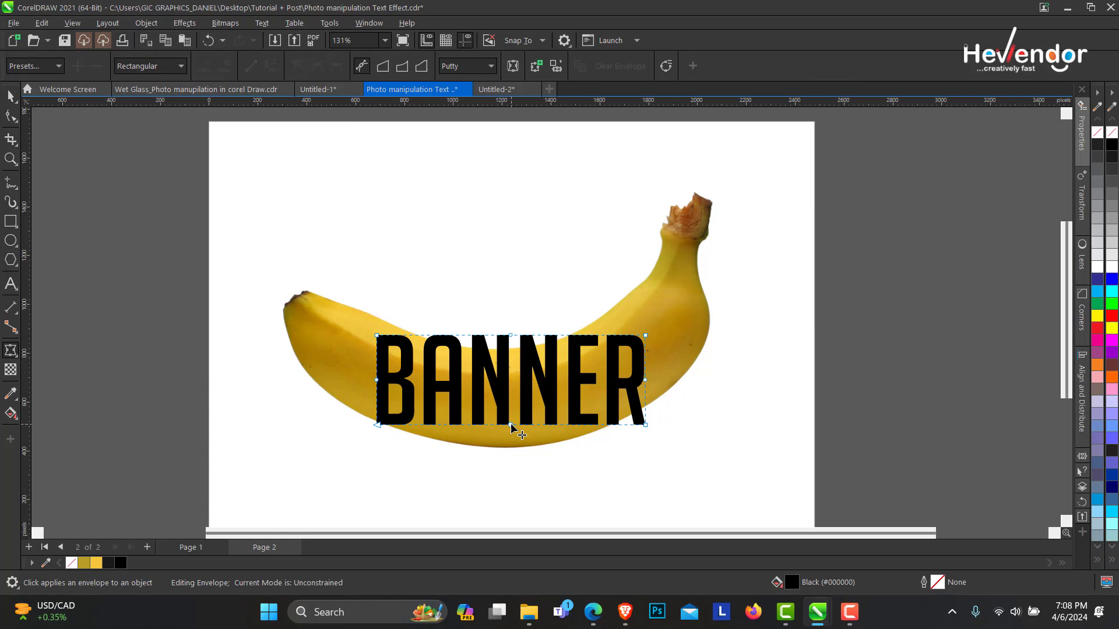
left_click(510, 425)
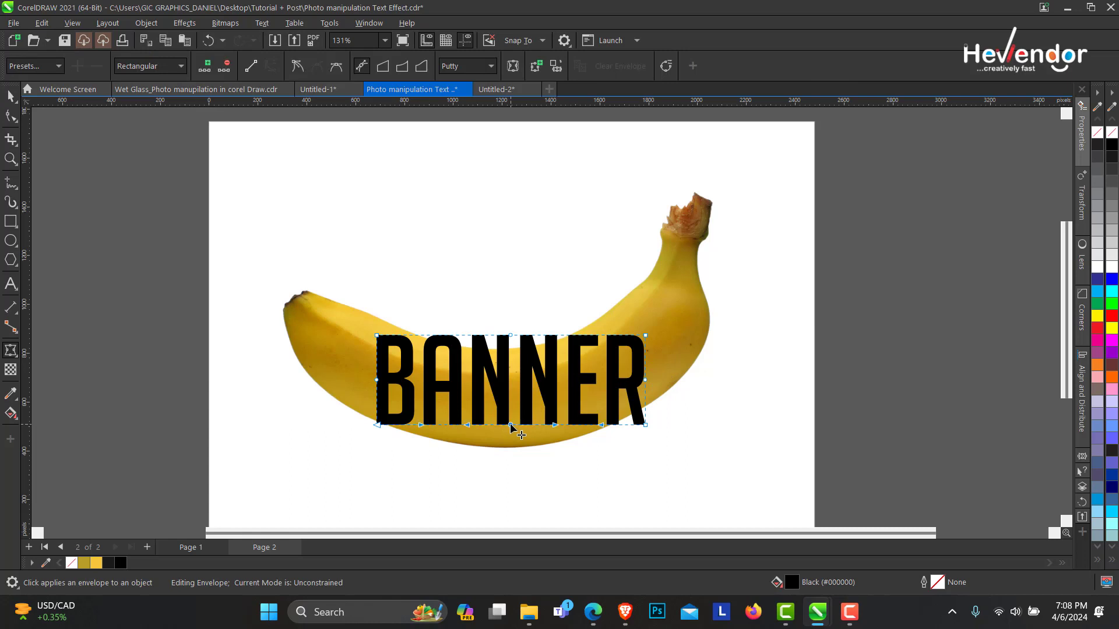
double_click(511, 336)
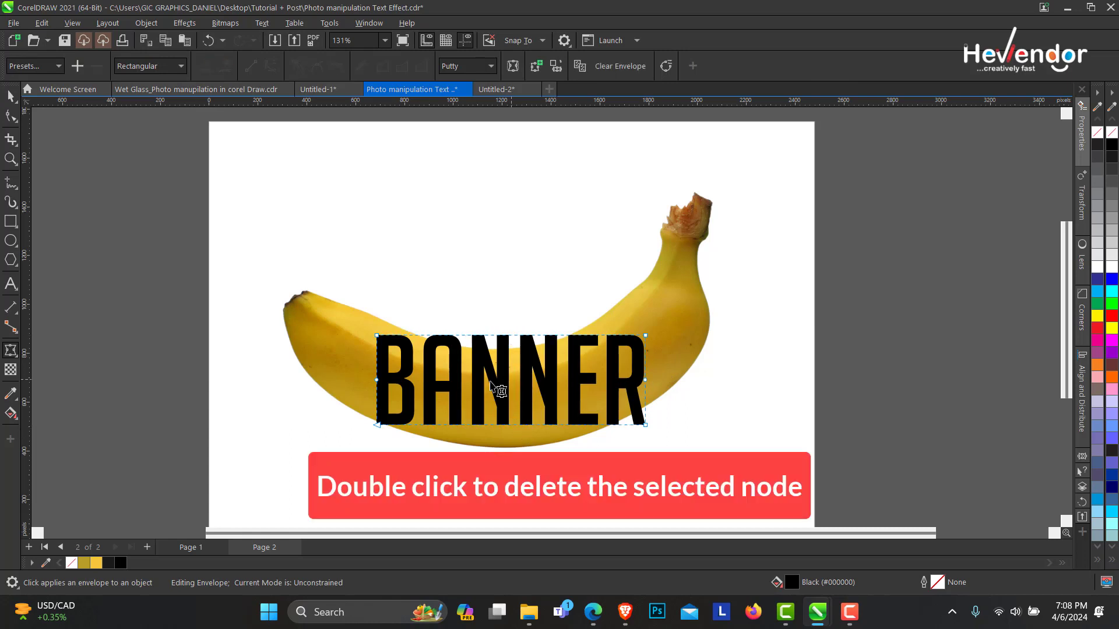
double_click(377, 380)
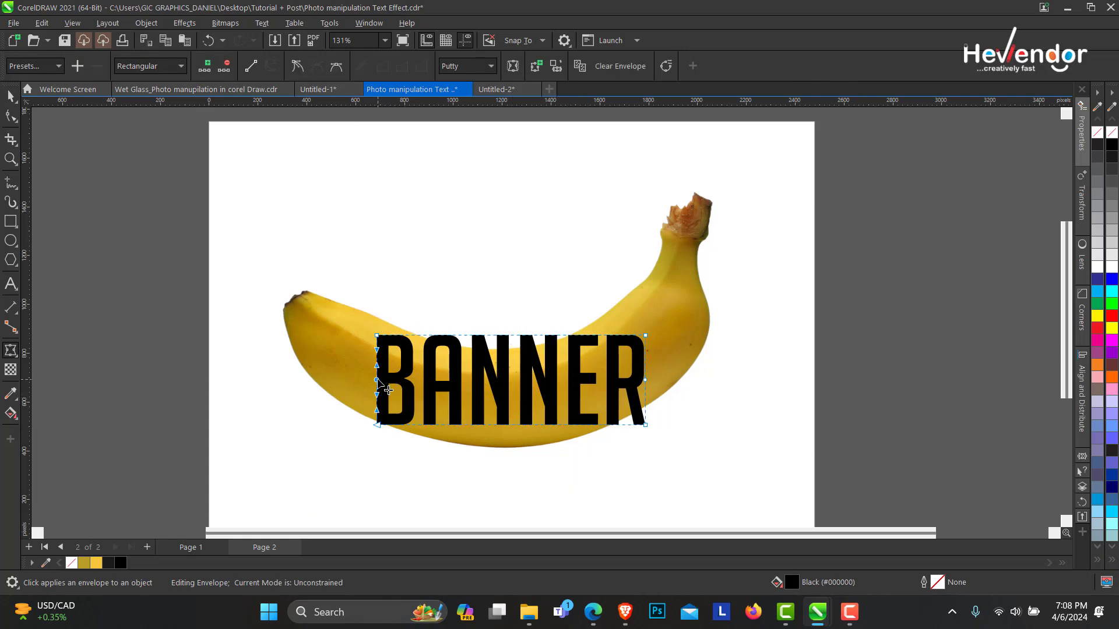
left_click(645, 380)
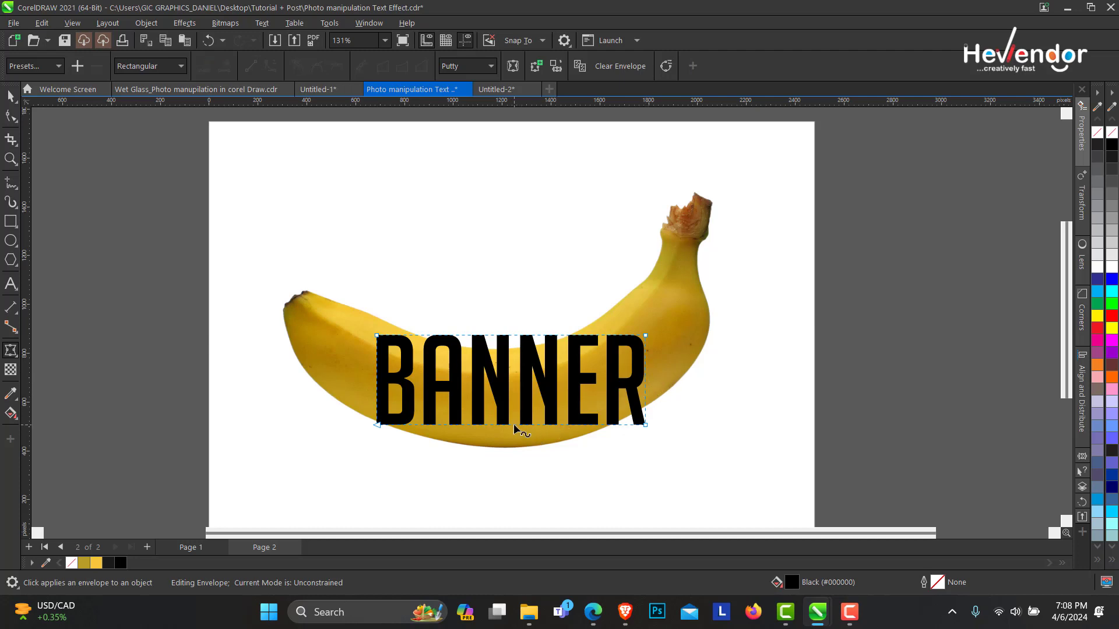
- Drag the bottom envelope nodes so BANNER's lower edge curves down along the banana
left_click_drag(513, 425, 509, 449)
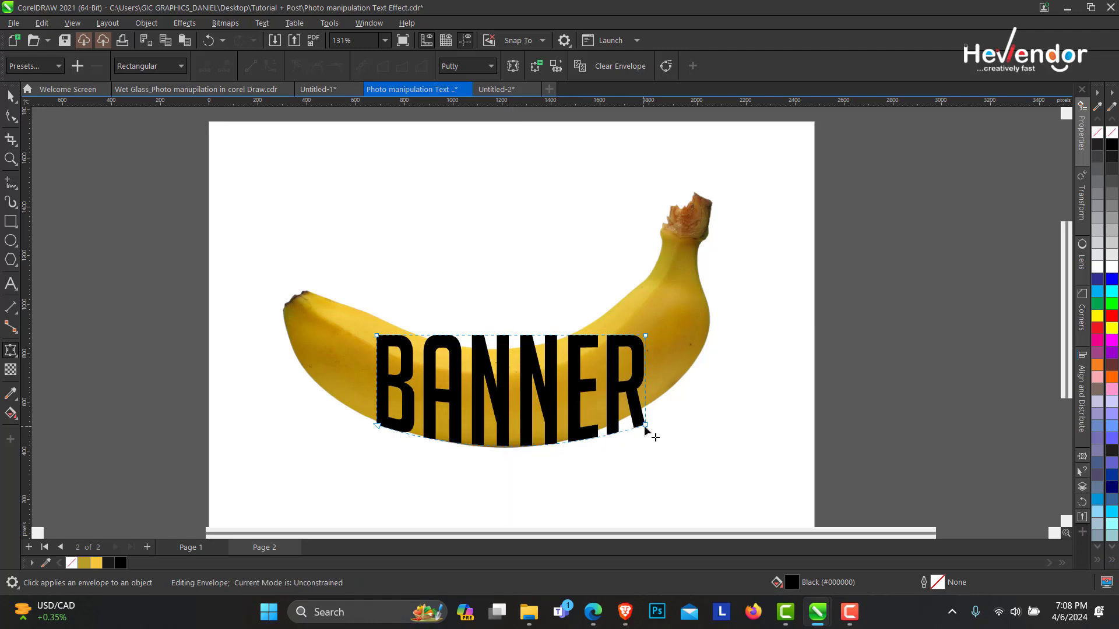
left_click_drag(604, 436, 604, 416)
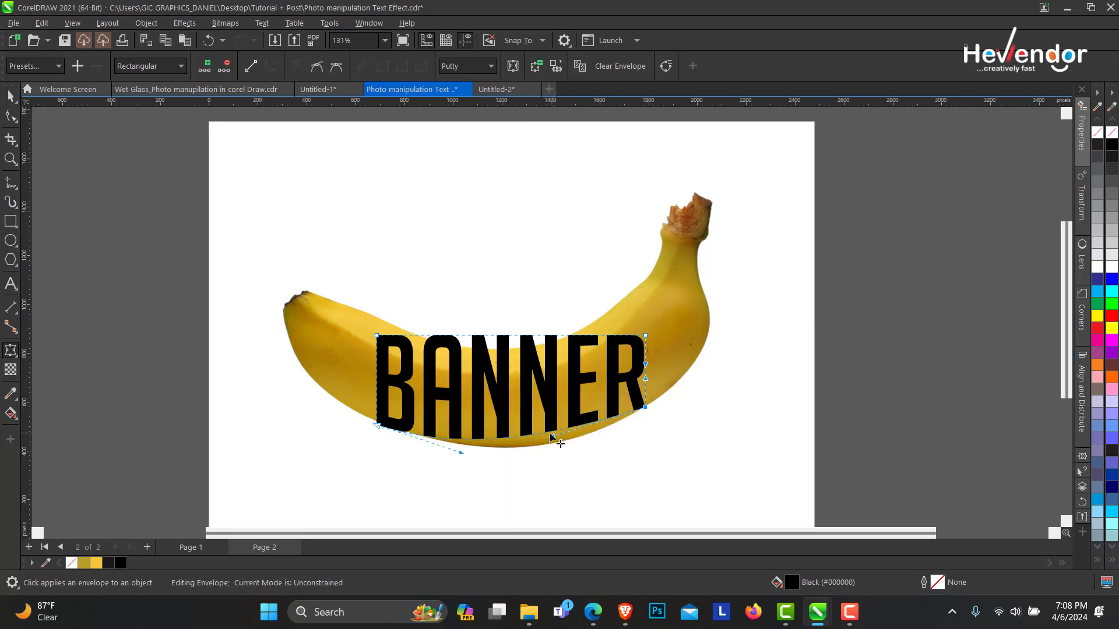
left_click_drag(543, 434, 545, 449)
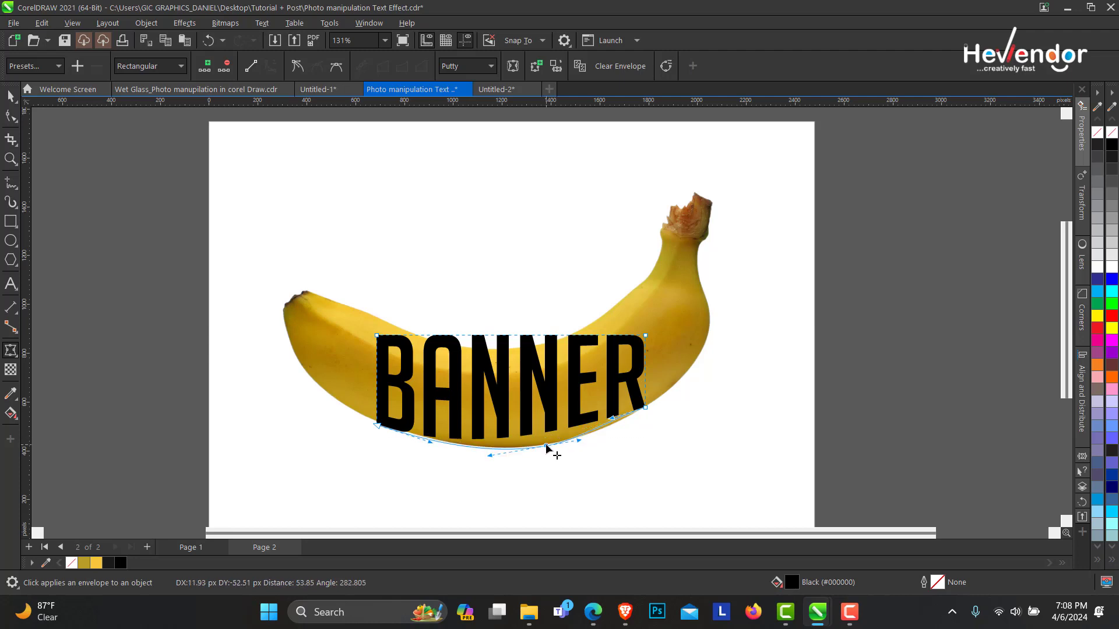
left_click_drag(609, 418, 615, 428)
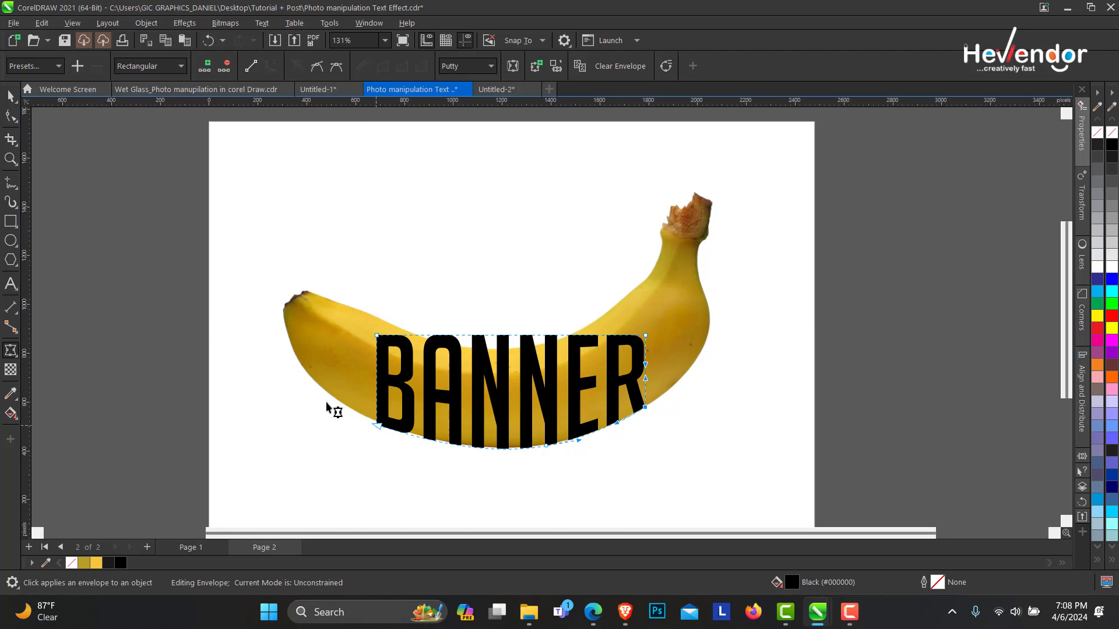
- Smooth BANNER's bottom envelope curve and lift its top-left and top-right corners
key("z")
left_click_drag(304, 294, 554, 460)
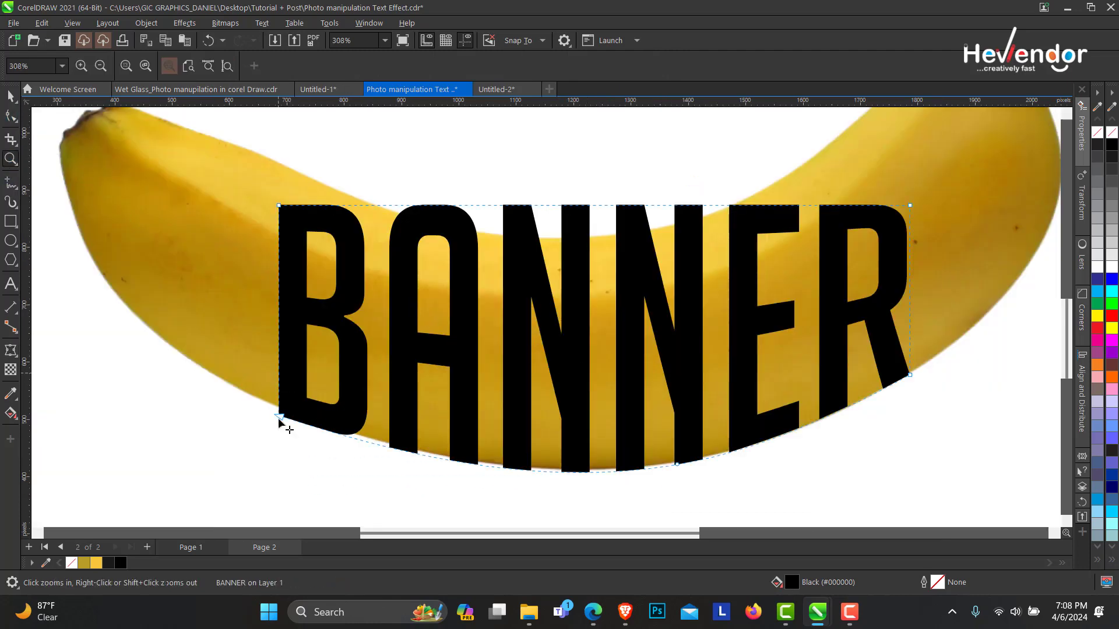
key("space")
left_click_drag(283, 425, 290, 418)
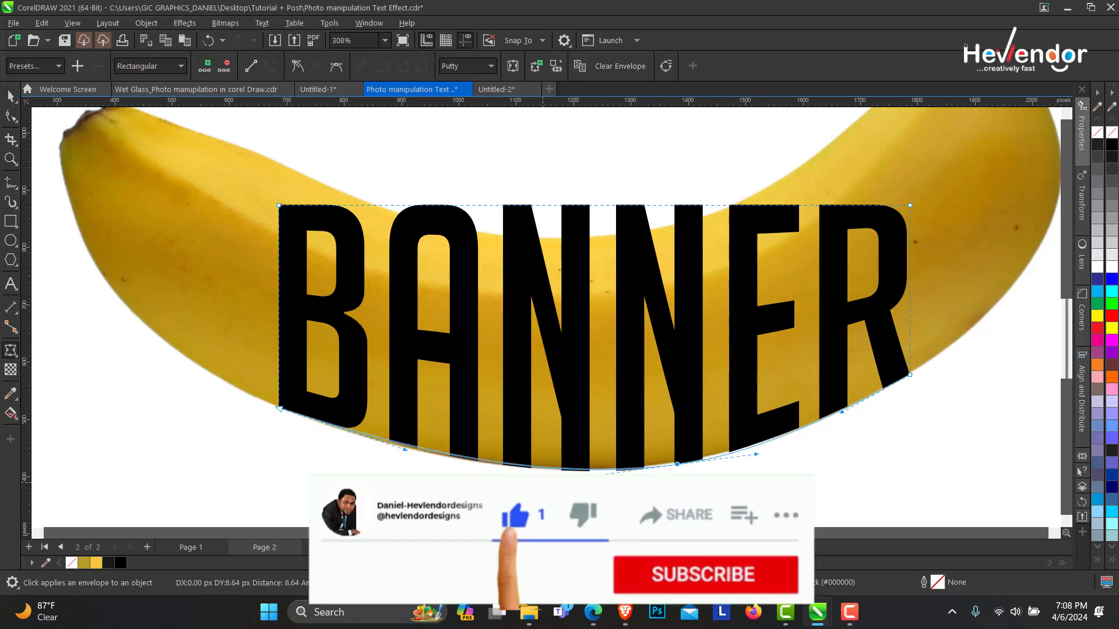
left_click_drag(699, 485, 676, 463)
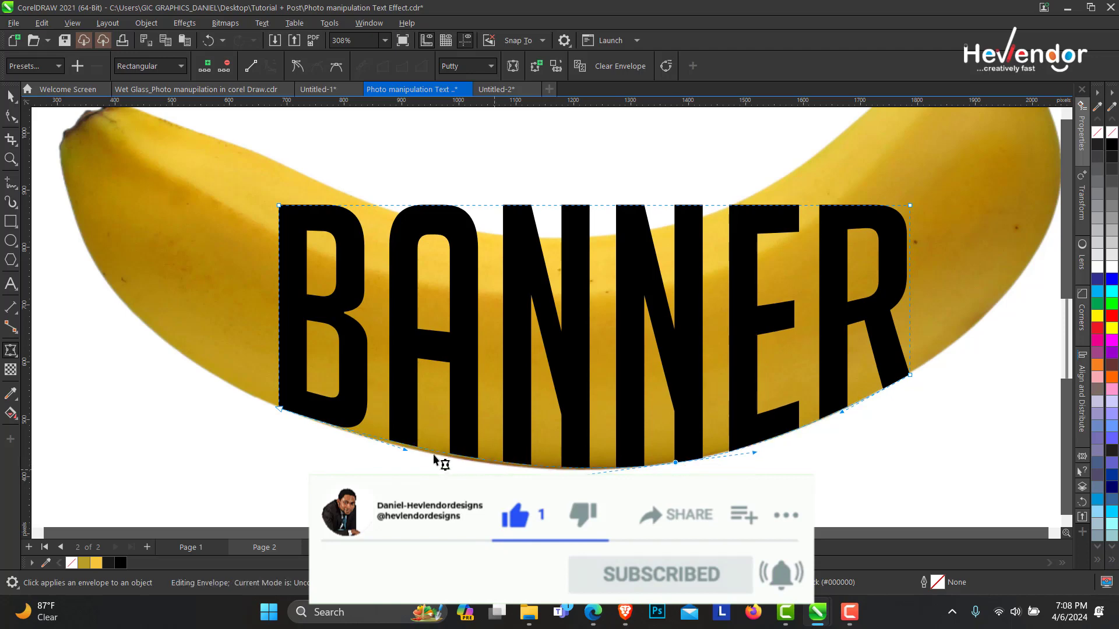
left_click_drag(405, 456, 403, 453)
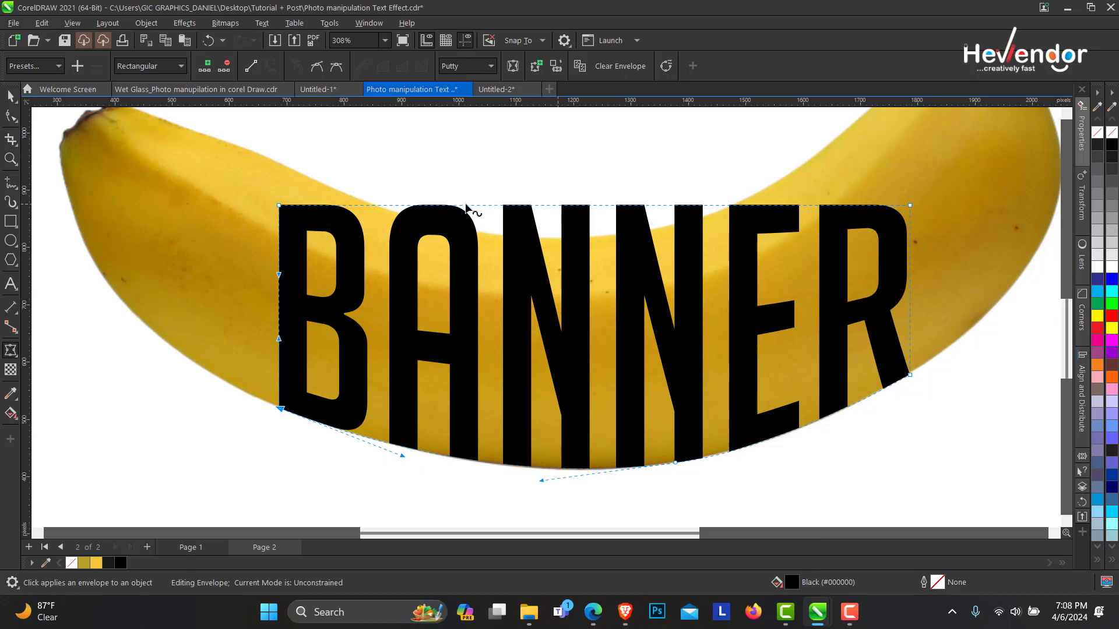
left_click_drag(280, 206, 279, 163)
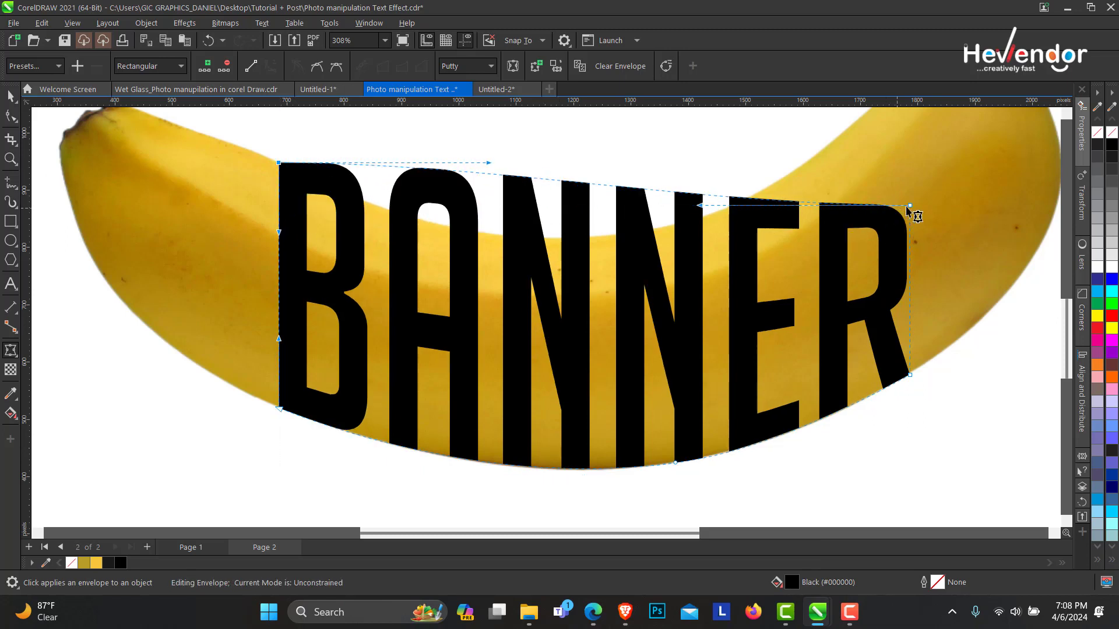
left_click_drag(910, 207, 900, 138)
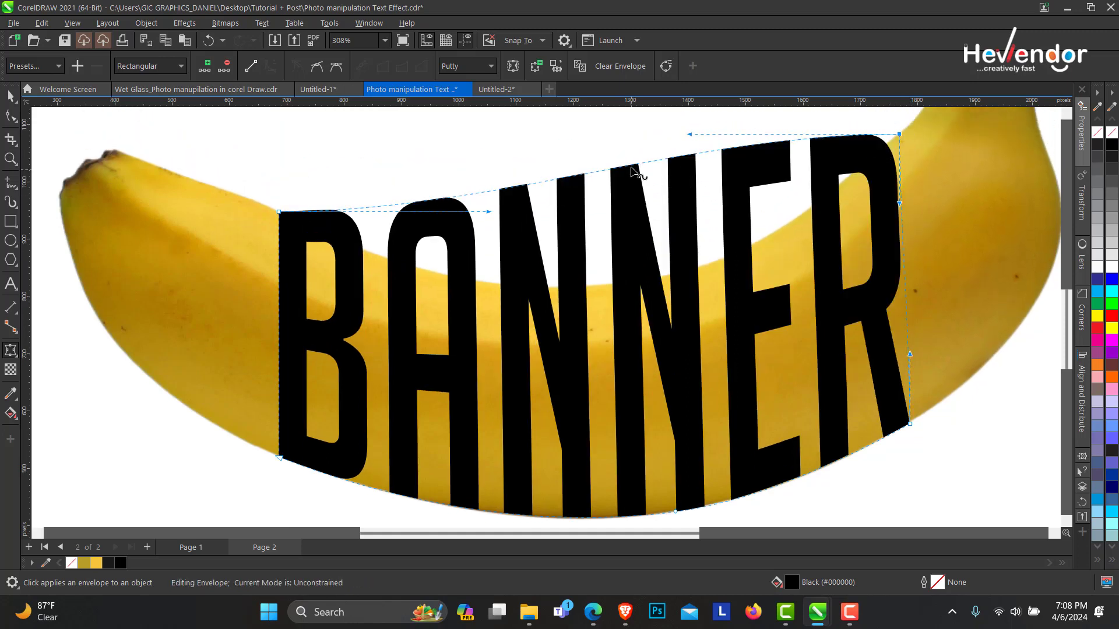
- Pull BANNER's top envelope edge down and add a node so it sags mid-word
left_click(643, 165)
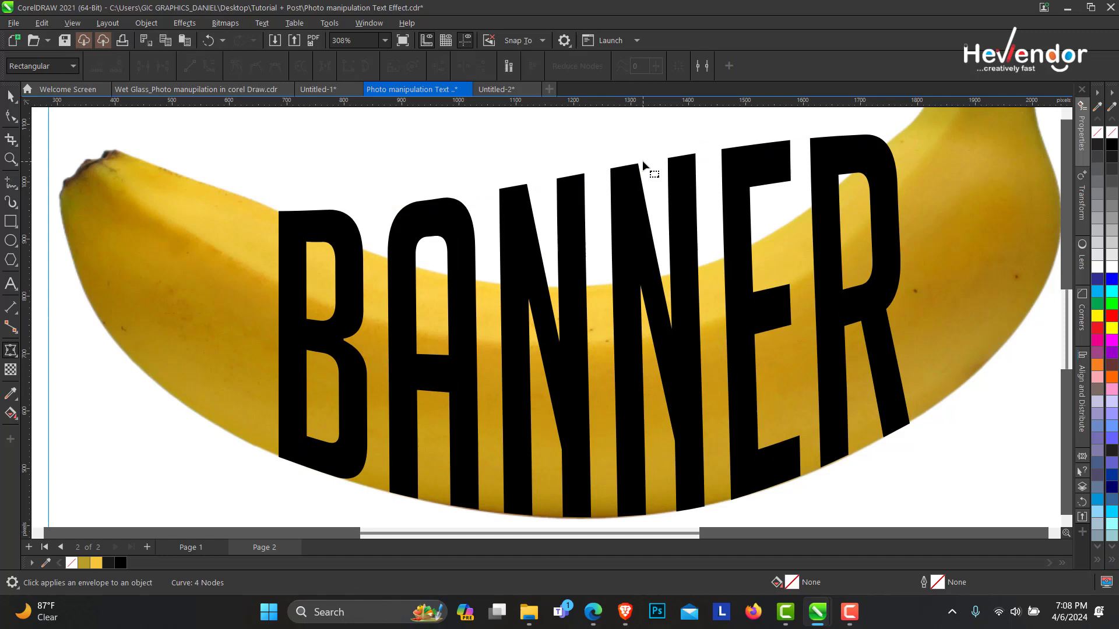
left_click(623, 167)
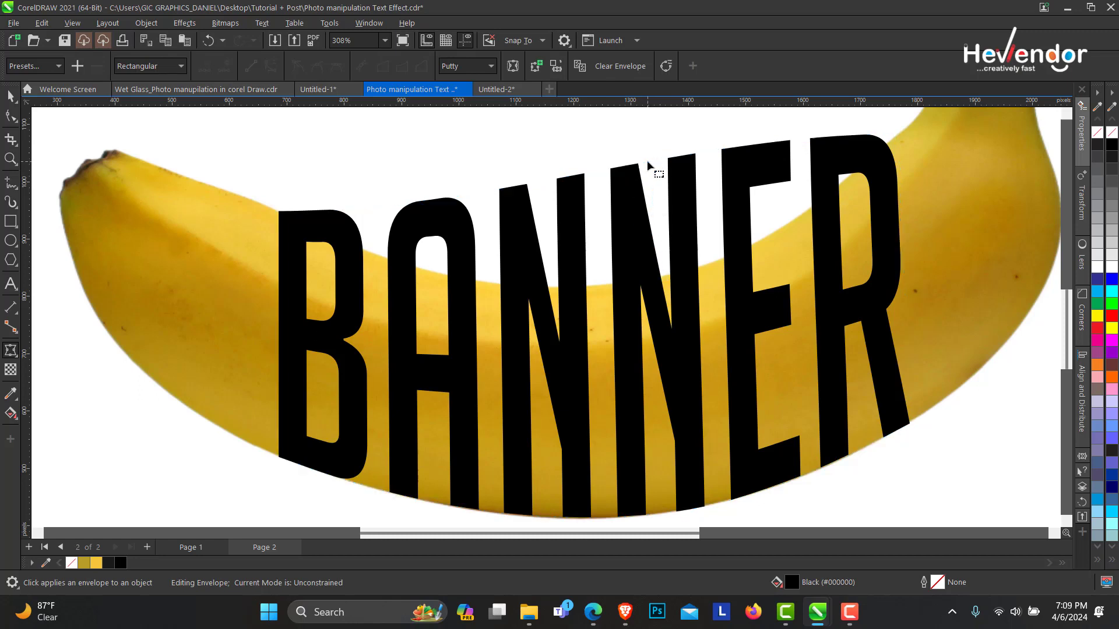
left_click(646, 165)
left_click(605, 169)
left_click_drag(604, 169, 647, 288)
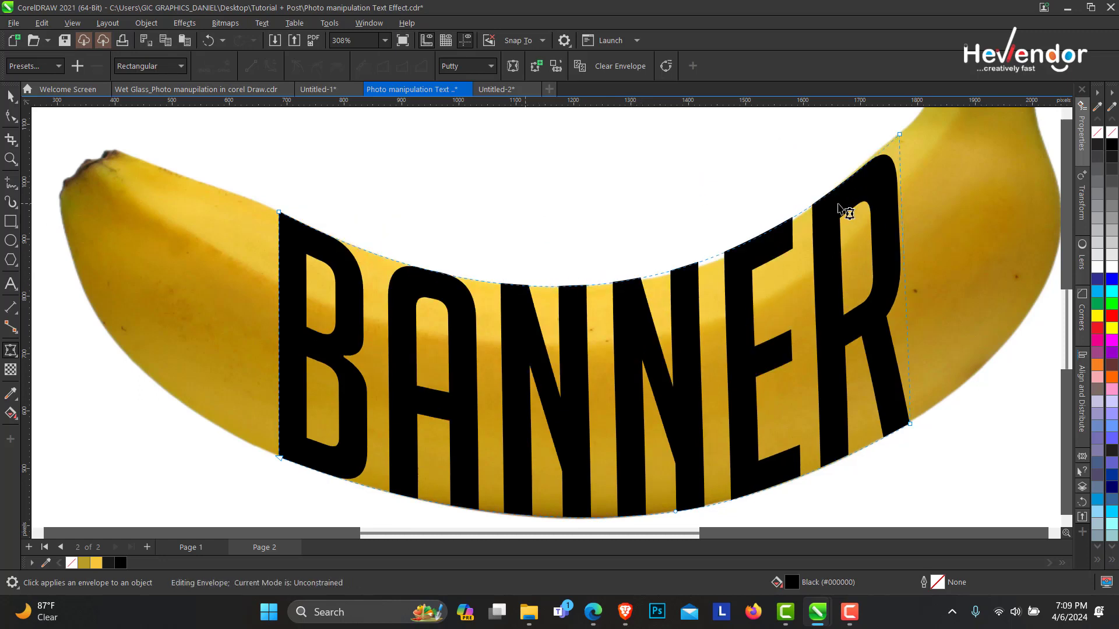
left_click(898, 136)
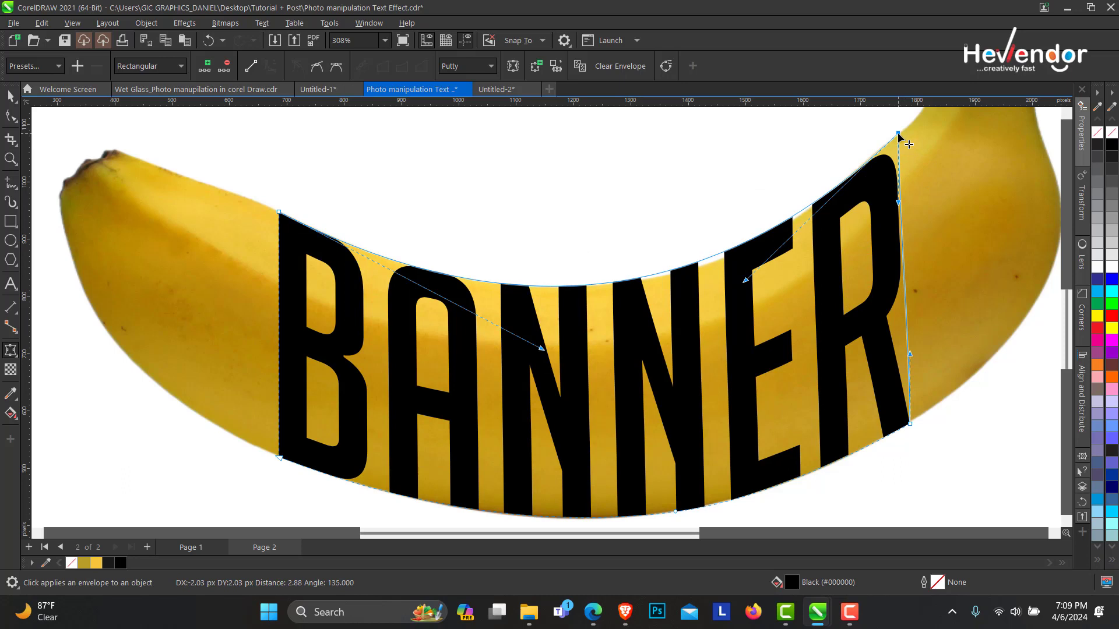
left_click_drag(746, 283, 750, 290)
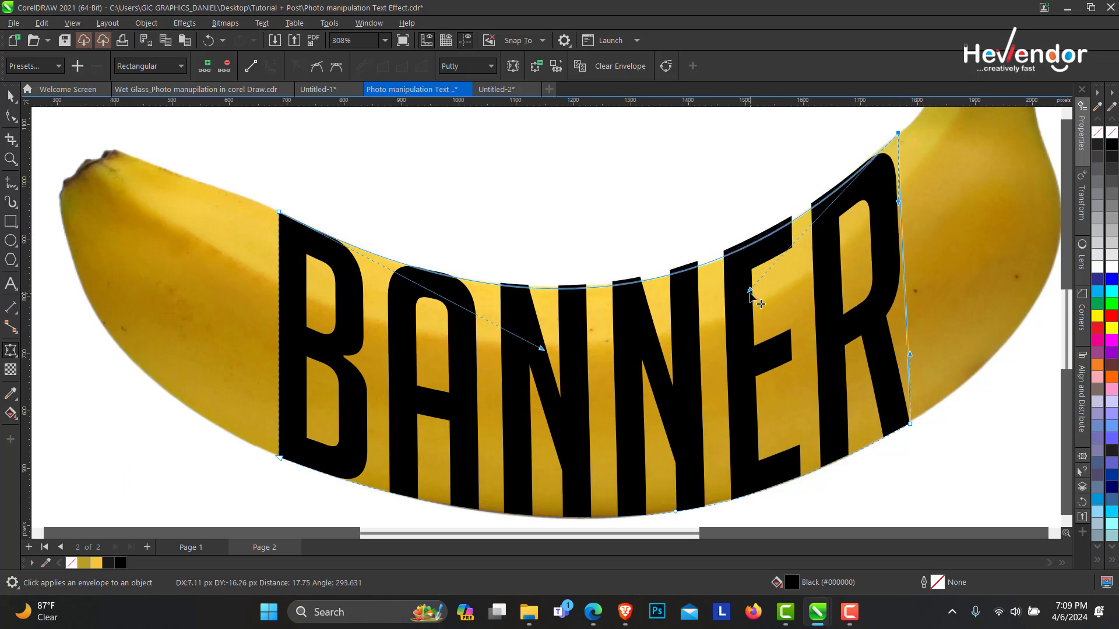
double_click(600, 285)
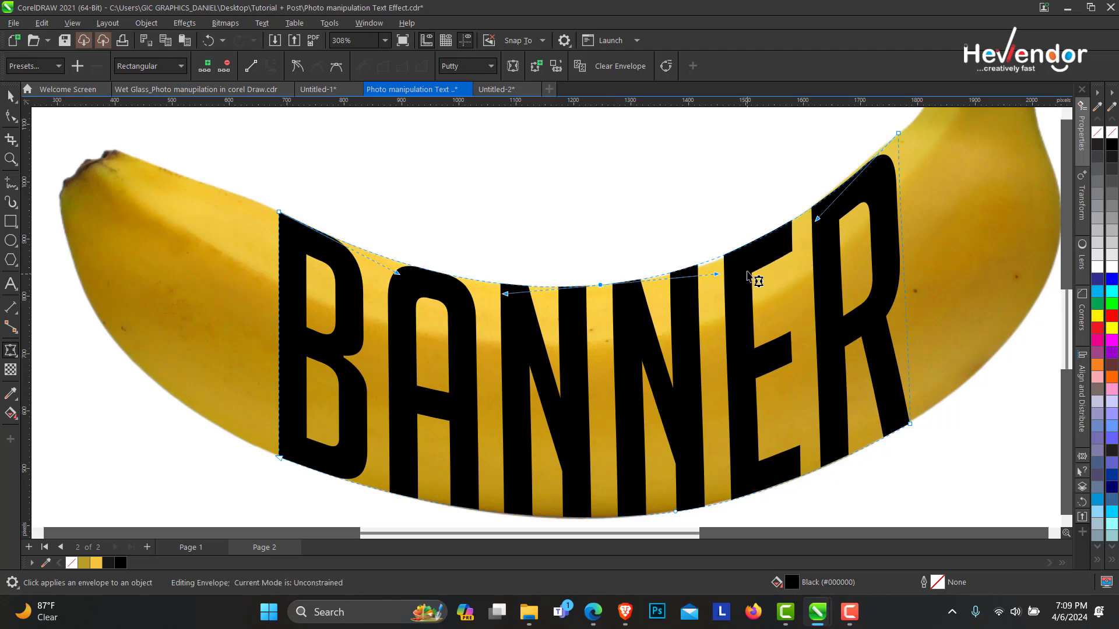
left_click_drag(717, 274, 716, 278)
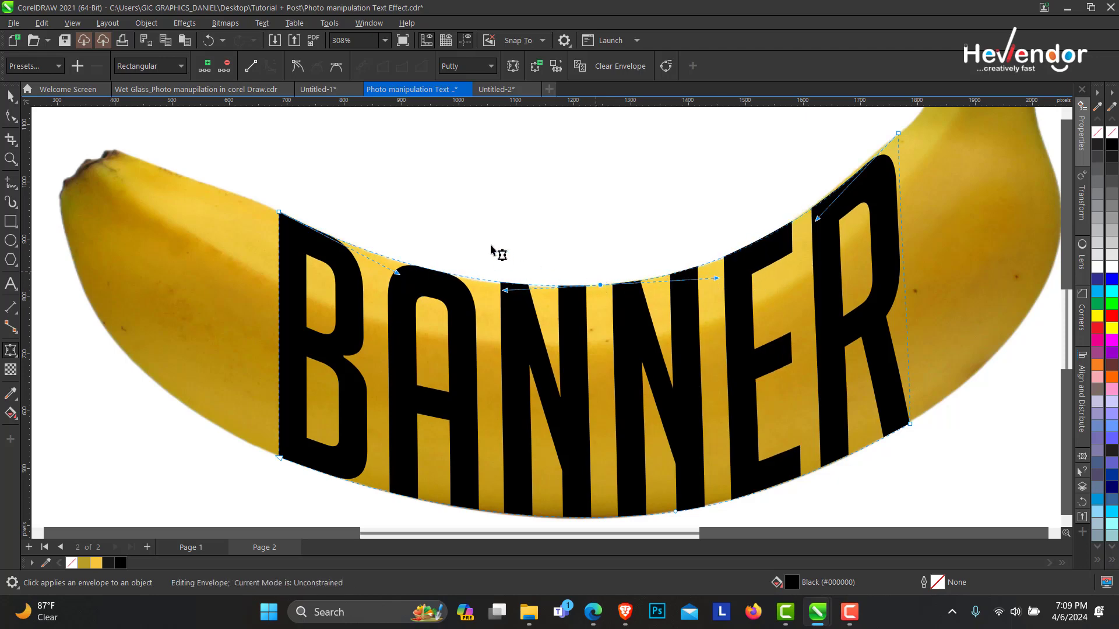
- Zoom to frame the banana and copy the banana photo
key("space")
key("z")
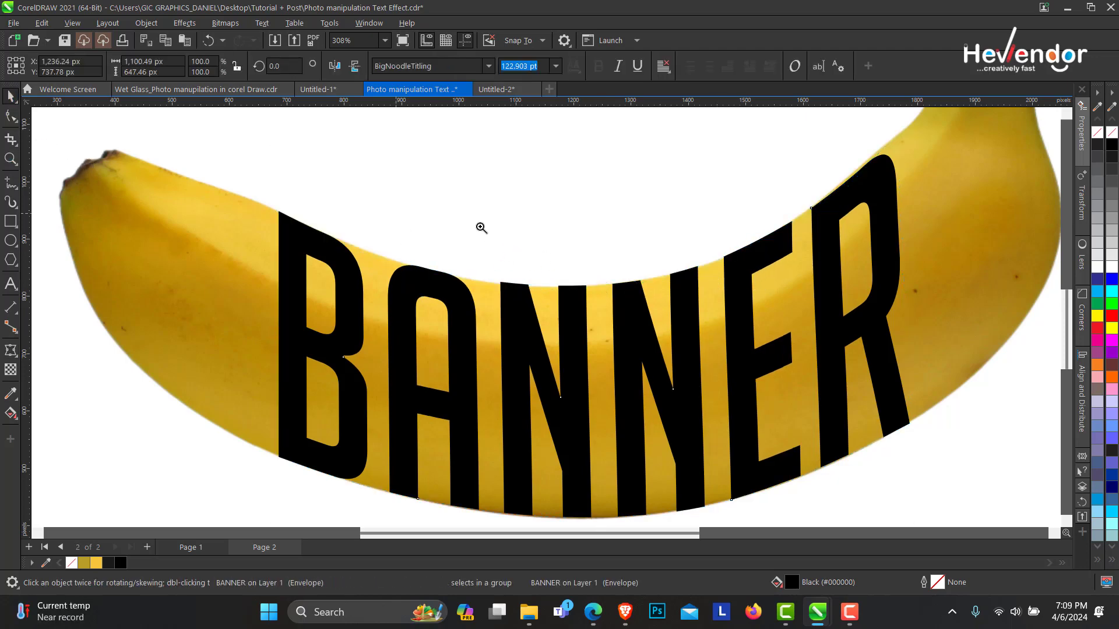
scroll(496, 228, "down", 3)
left_click_drag(187, 150, 874, 491)
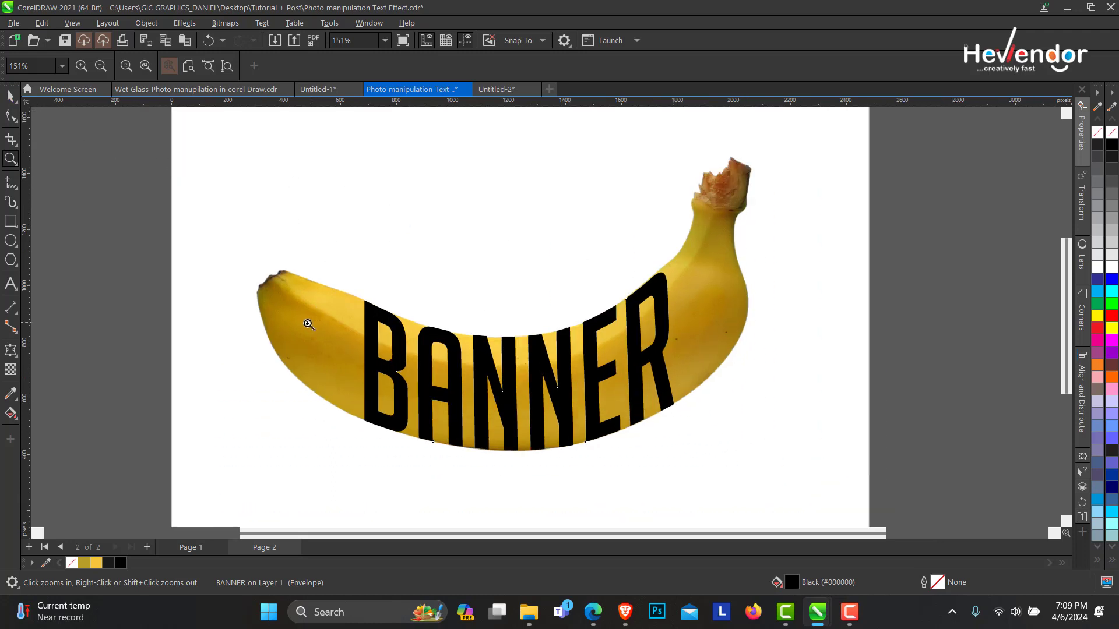
key("space")
key("space")
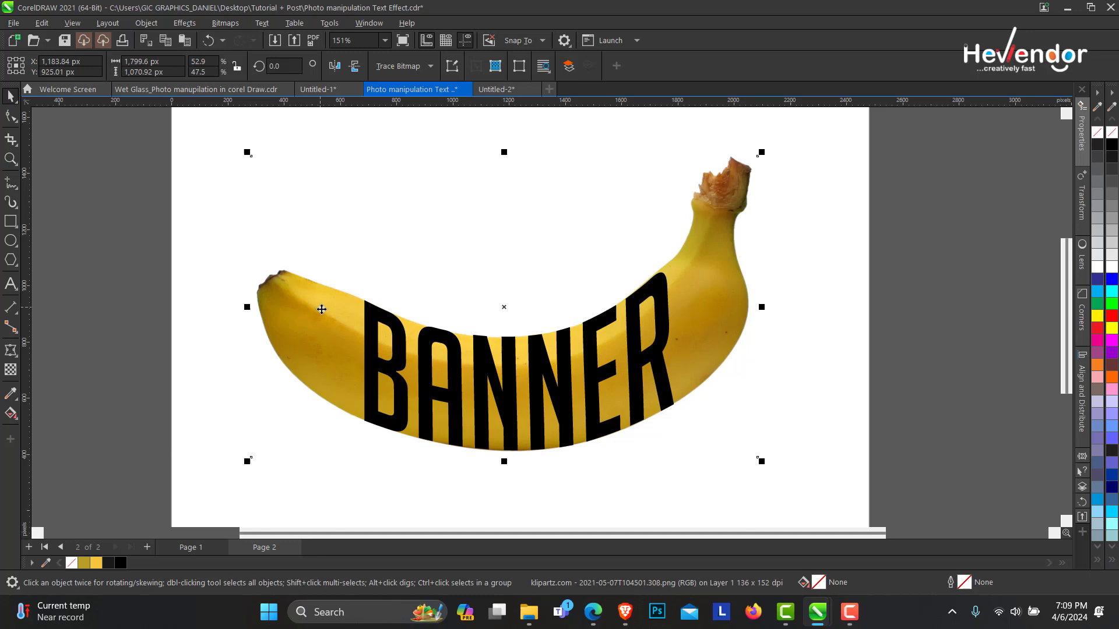
left_click_drag(320, 310, 312, 259)
key("ctrl+z")
key("ctrl+c")
- PowerClip the banana photo inside the BANNER text
left_click(384, 332)
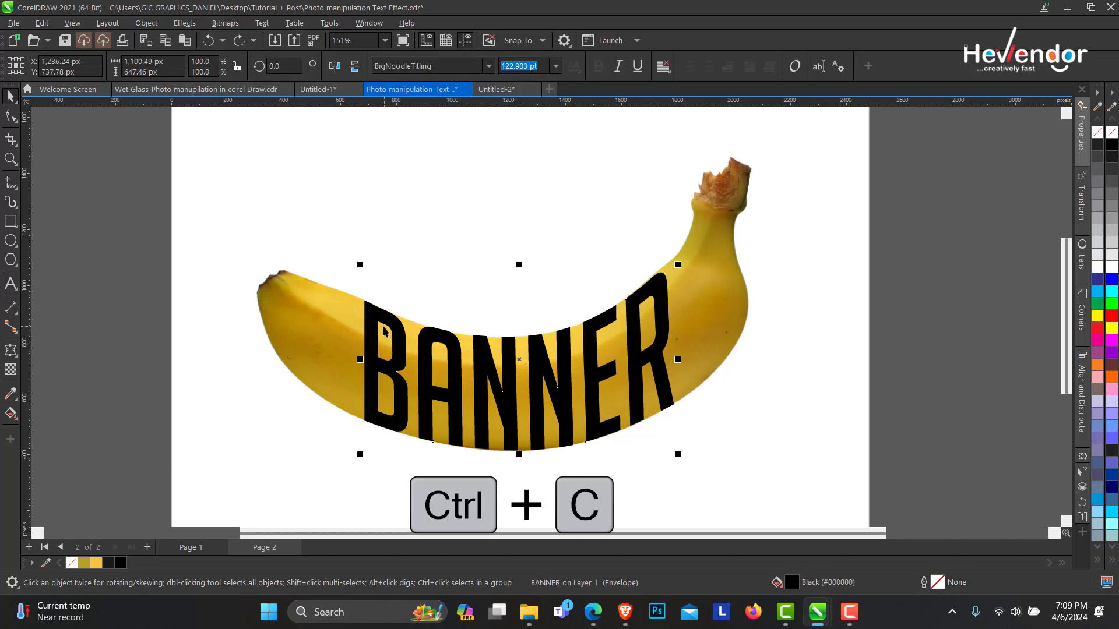
left_click(325, 320)
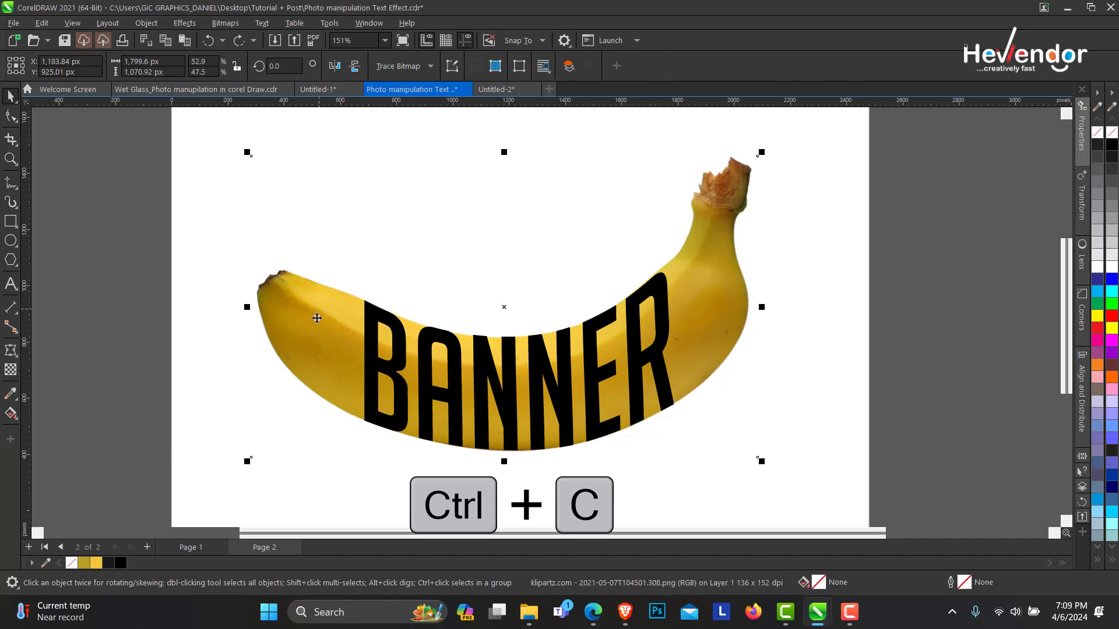
left_click(146, 28)
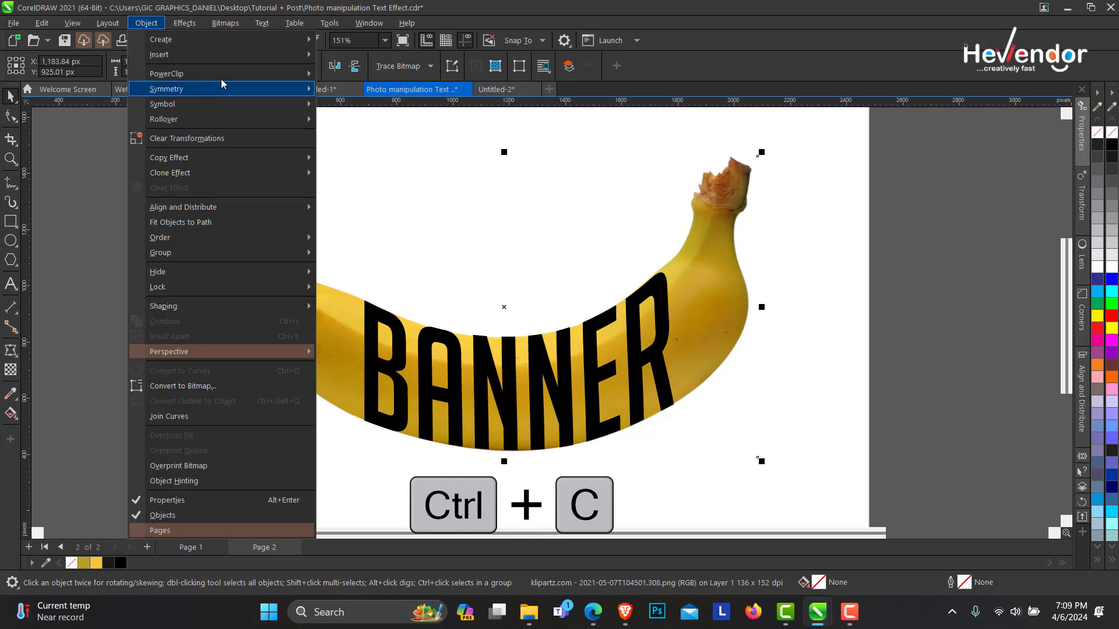
mouse_move(225, 75)
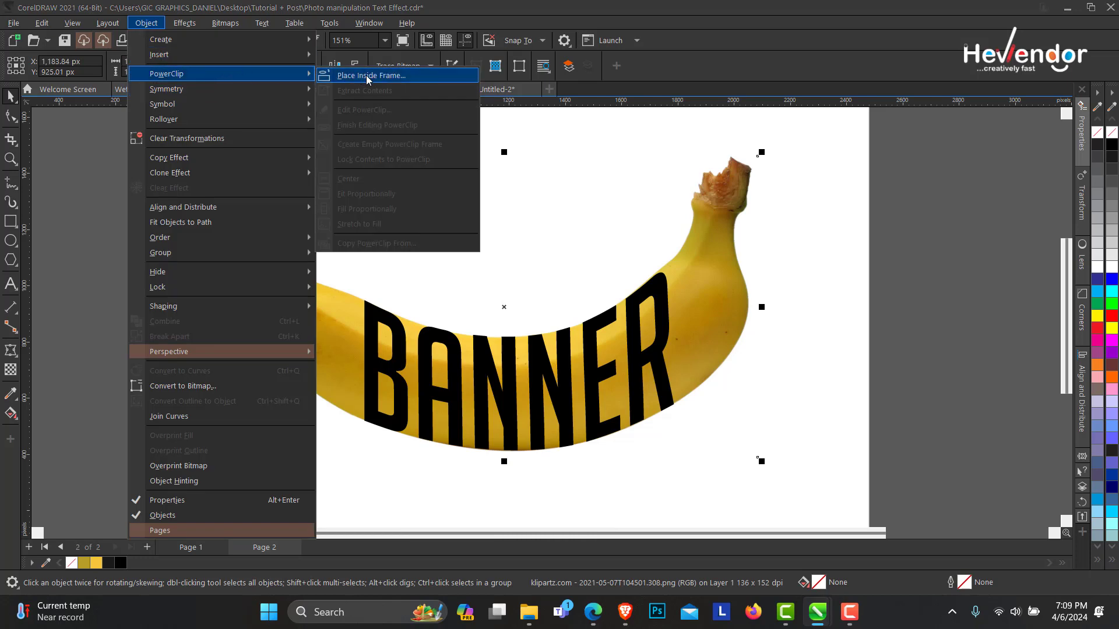
left_click(371, 76)
left_click(425, 342)
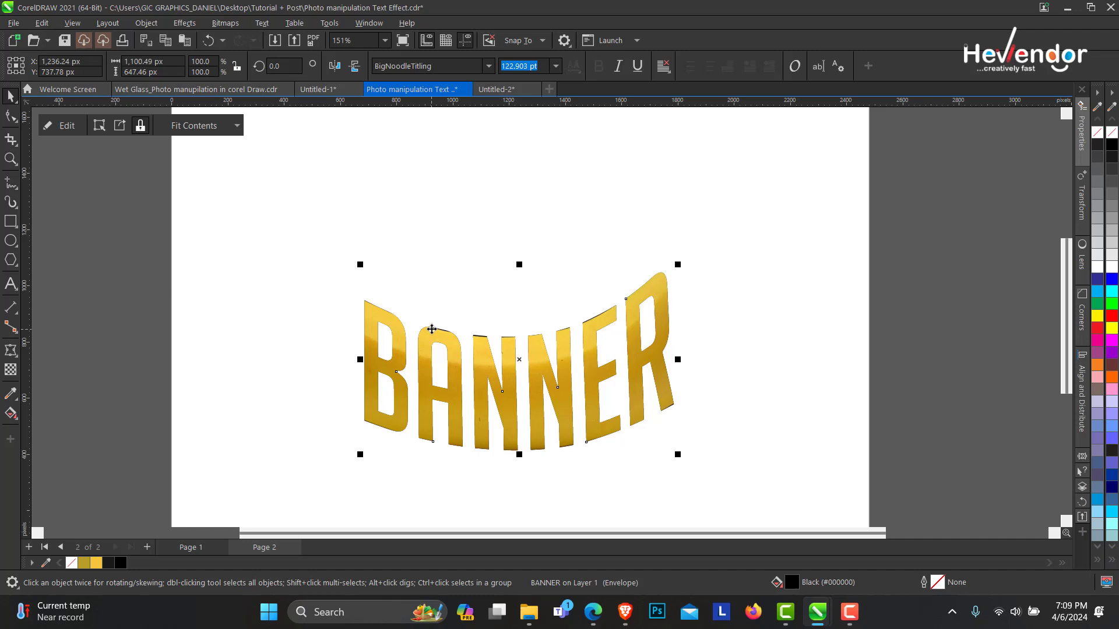
left_click(143, 279)
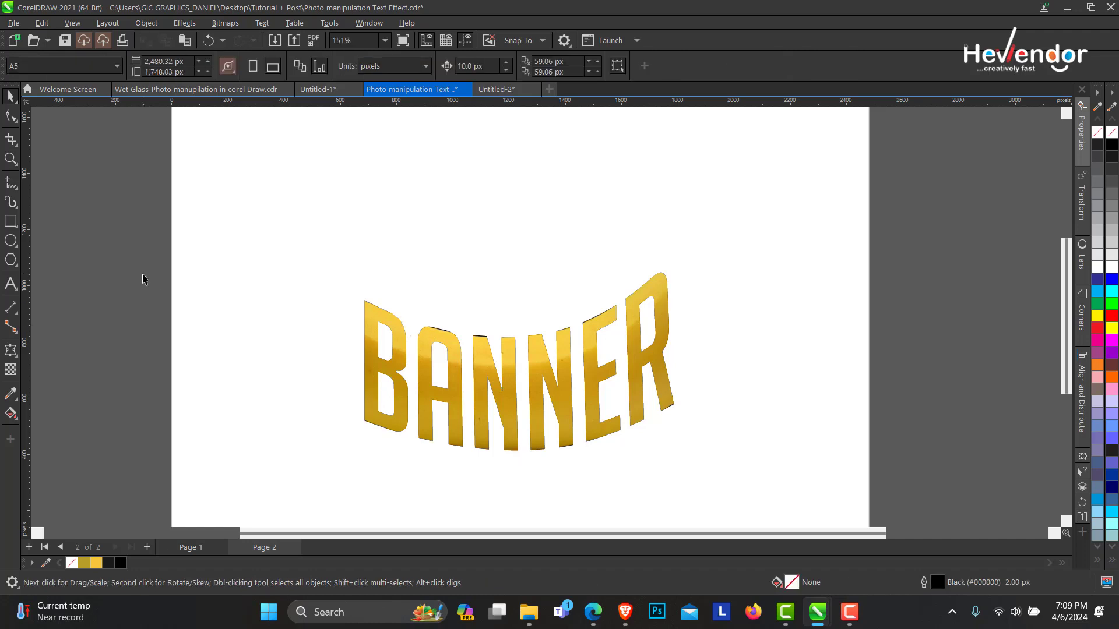
- Paste a copy of the banana photo and send it behind the BANNER text
key("ctrl+v")
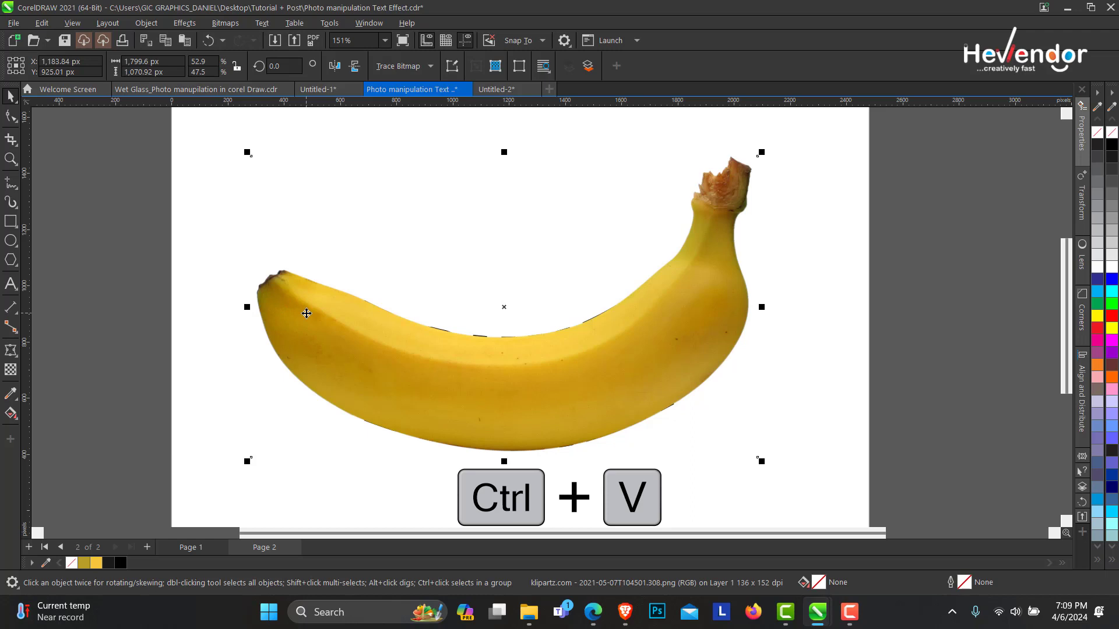
key("shift+Page_Down")
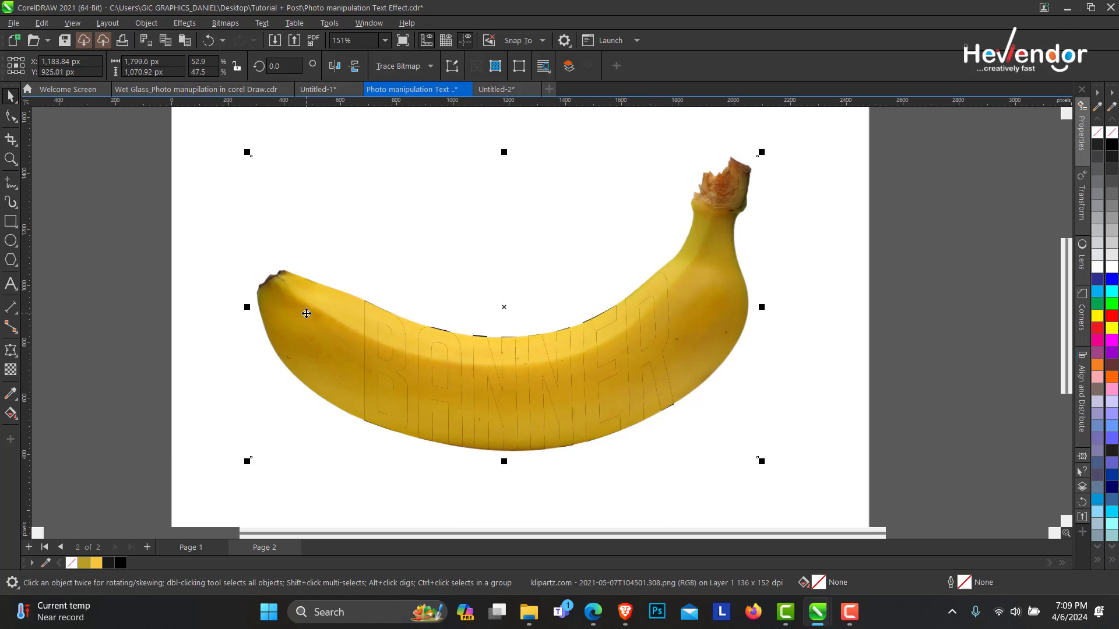
key("shift+Page_Down")
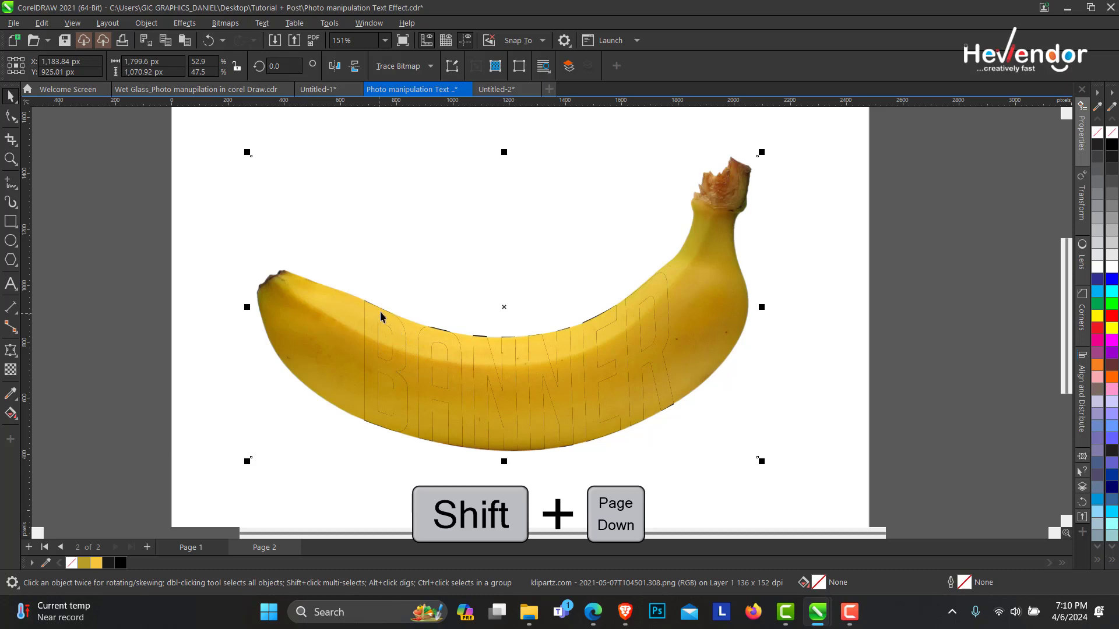
left_click(382, 318)
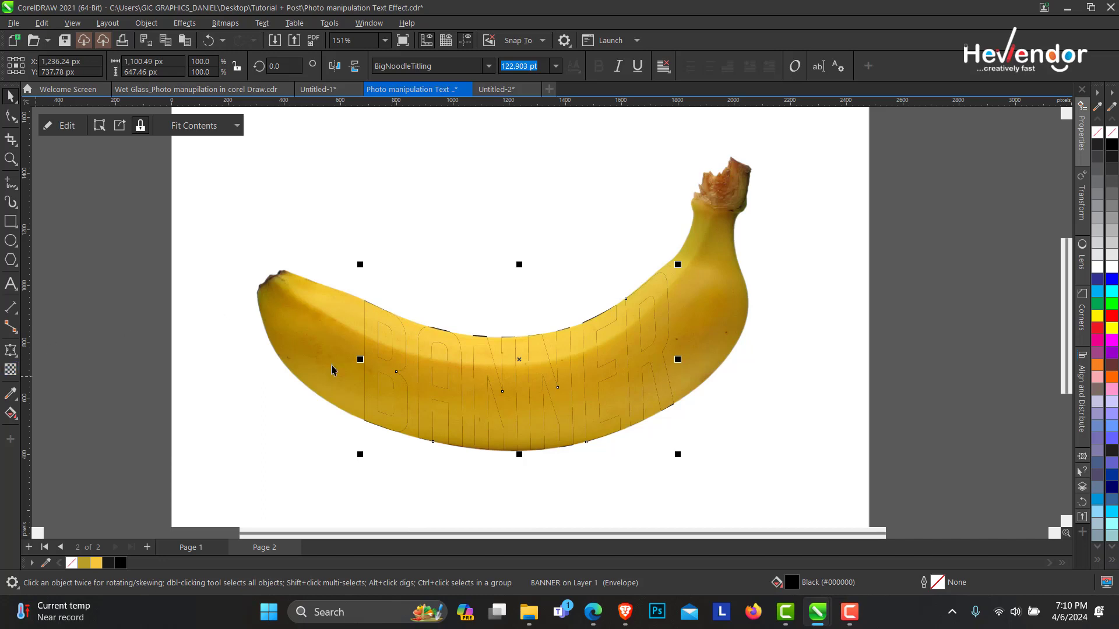
- Add an outside contour to BANNER with 1 step and a 30 px offset
left_click(18, 356)
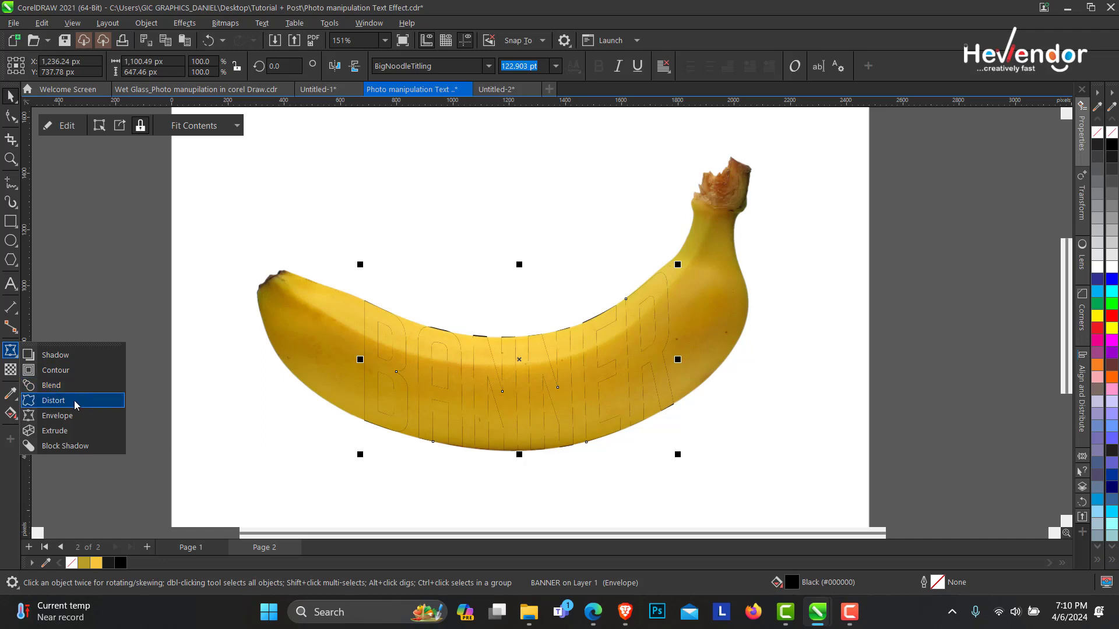
left_click(72, 372)
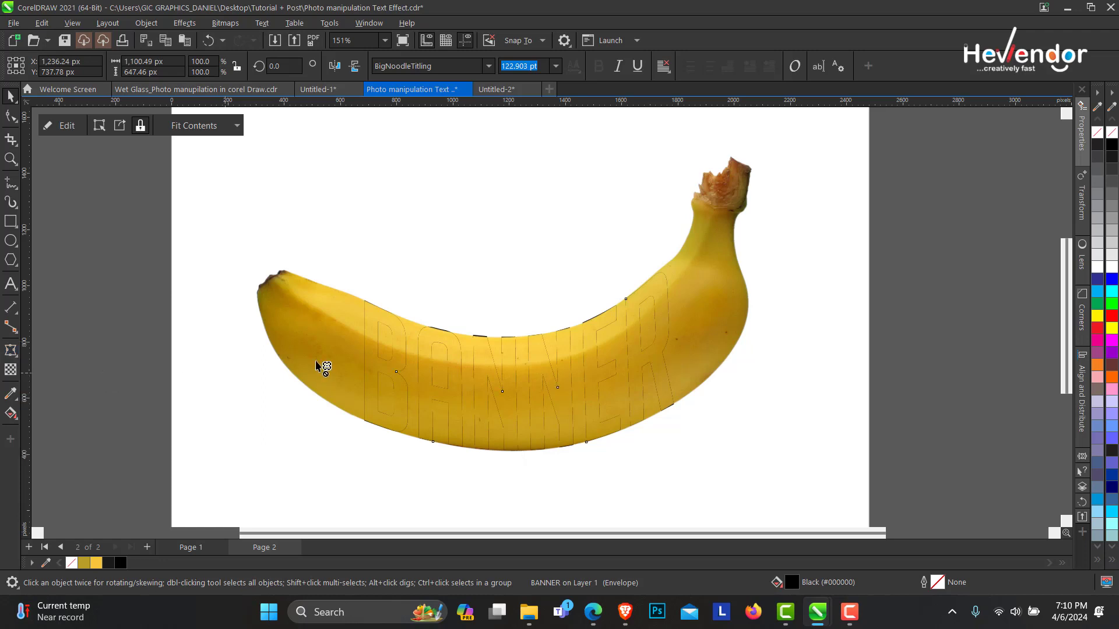
left_click(361, 67)
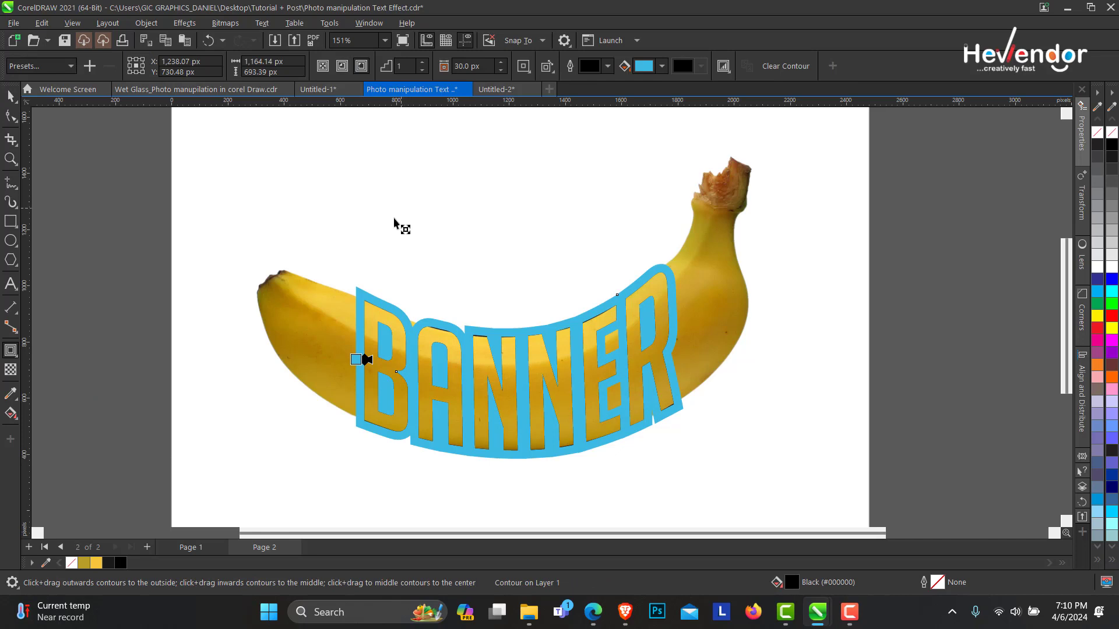
left_click(422, 62)
left_click(421, 62)
left_click(423, 70)
left_click(424, 70)
left_click(501, 71)
left_click(9, 96)
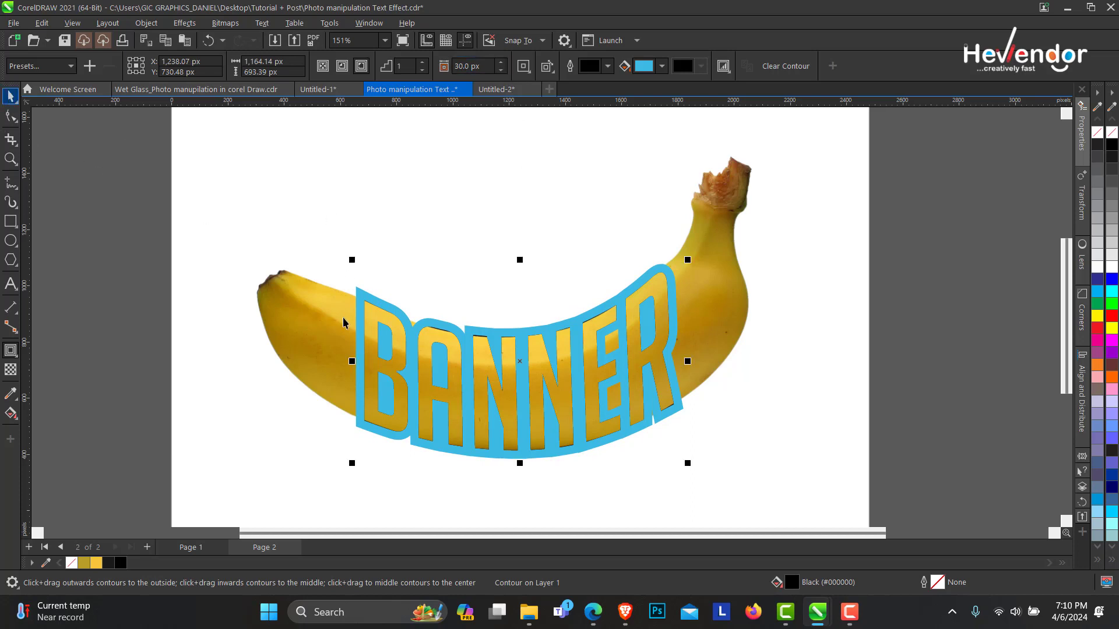
- Break the contour apart from the BANNER text
right_click(371, 298)
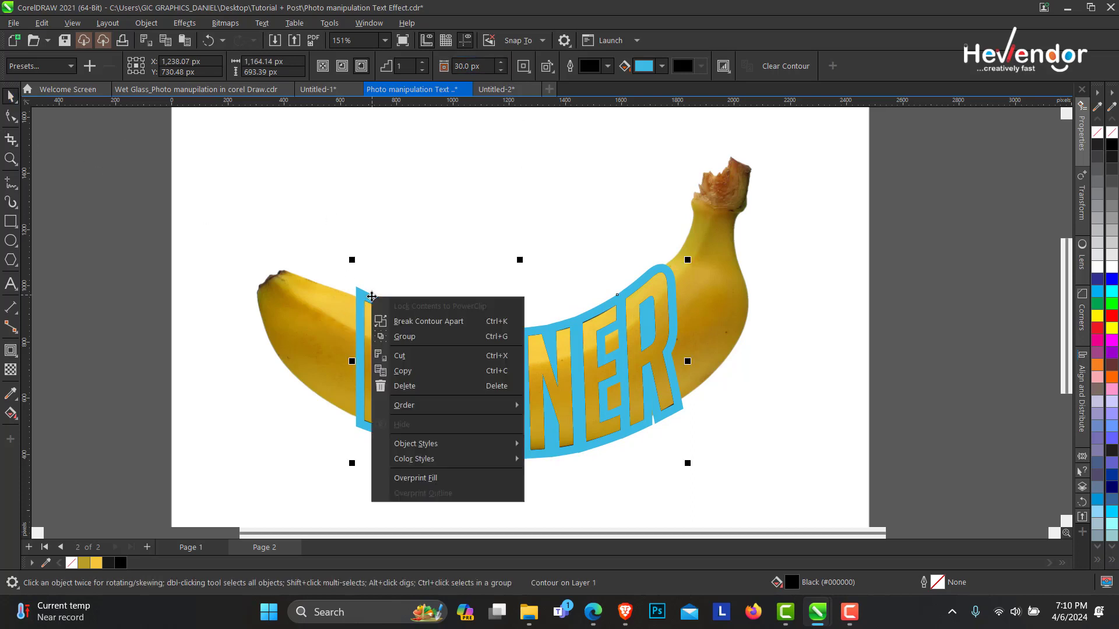
left_click(423, 321)
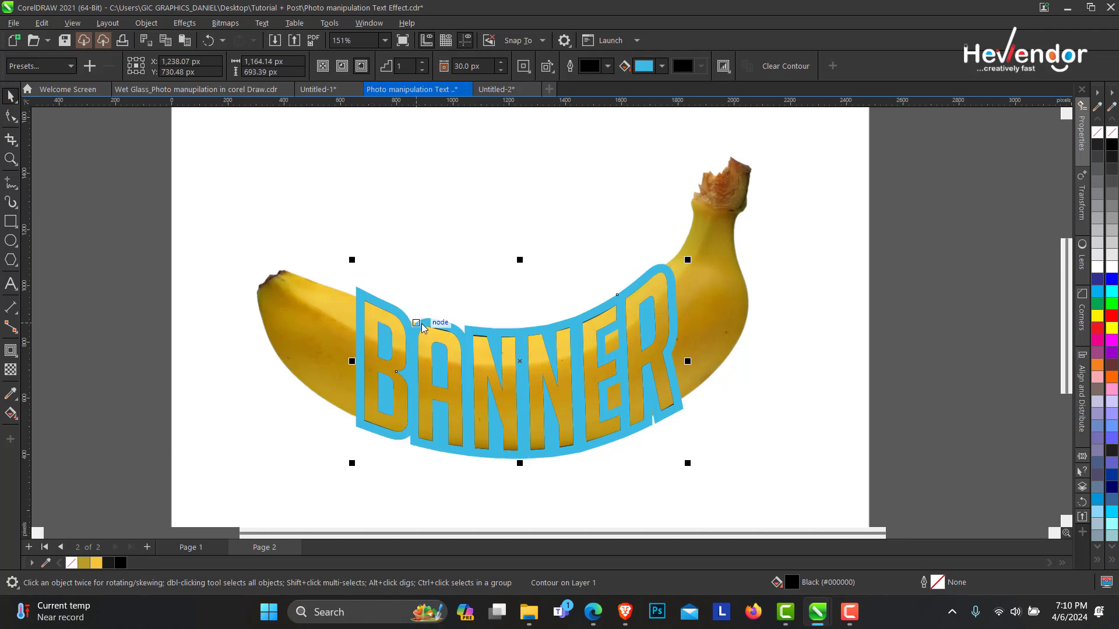
left_click(114, 284)
left_click_drag(363, 298, 348, 253)
key("ctrl+z")
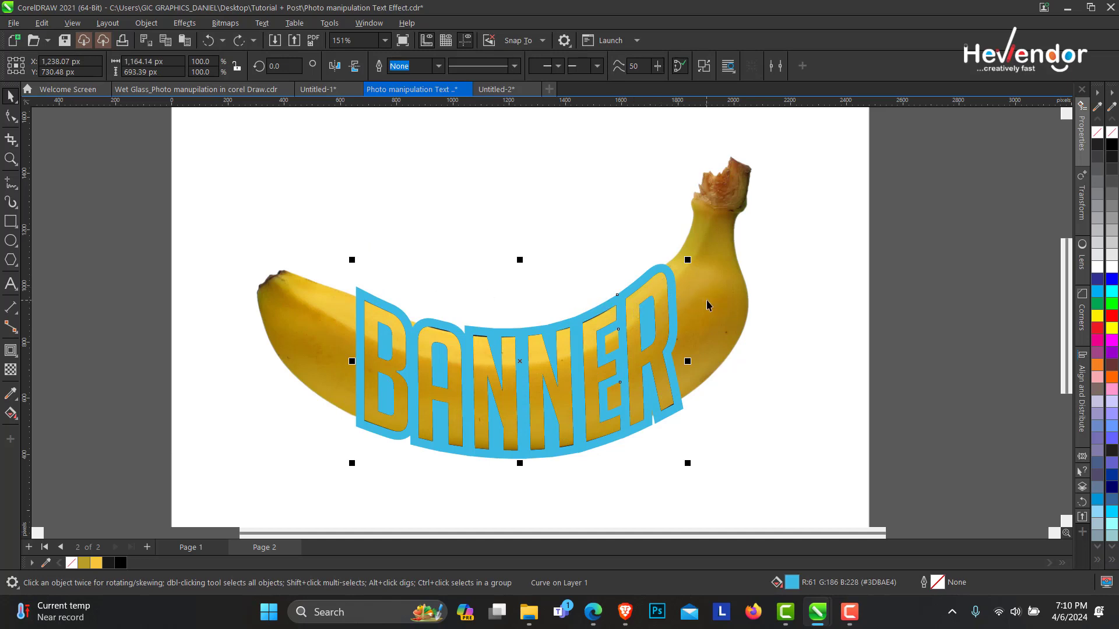
- Trim the background banana with the contour shape, then delete the blue contour
left_click(727, 291, "shift")
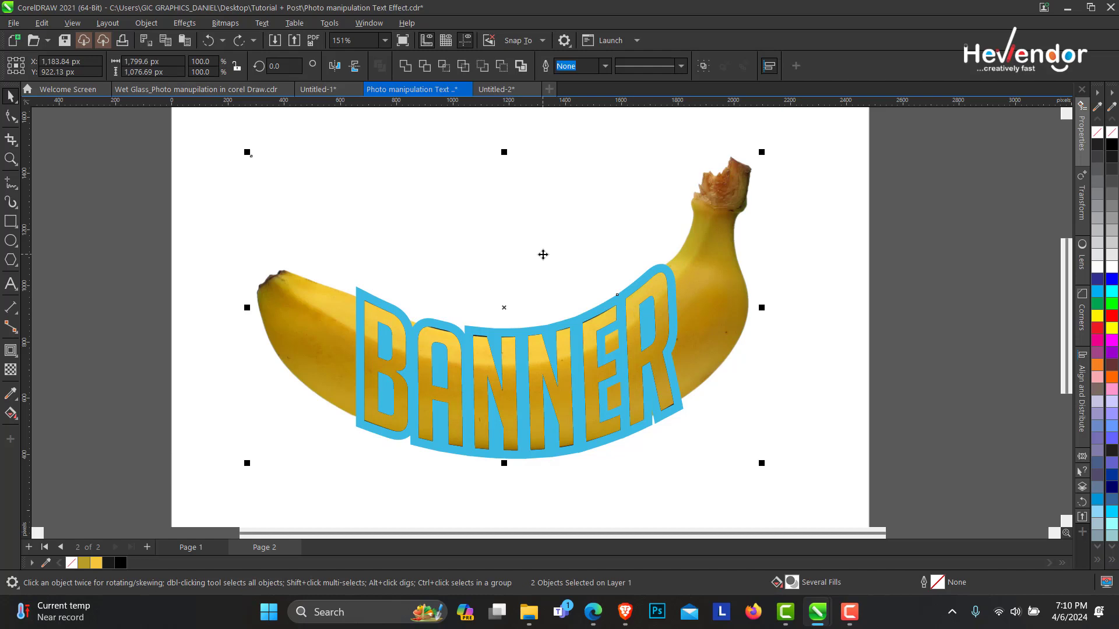
left_click(427, 70)
left_click(889, 259)
left_click(651, 273)
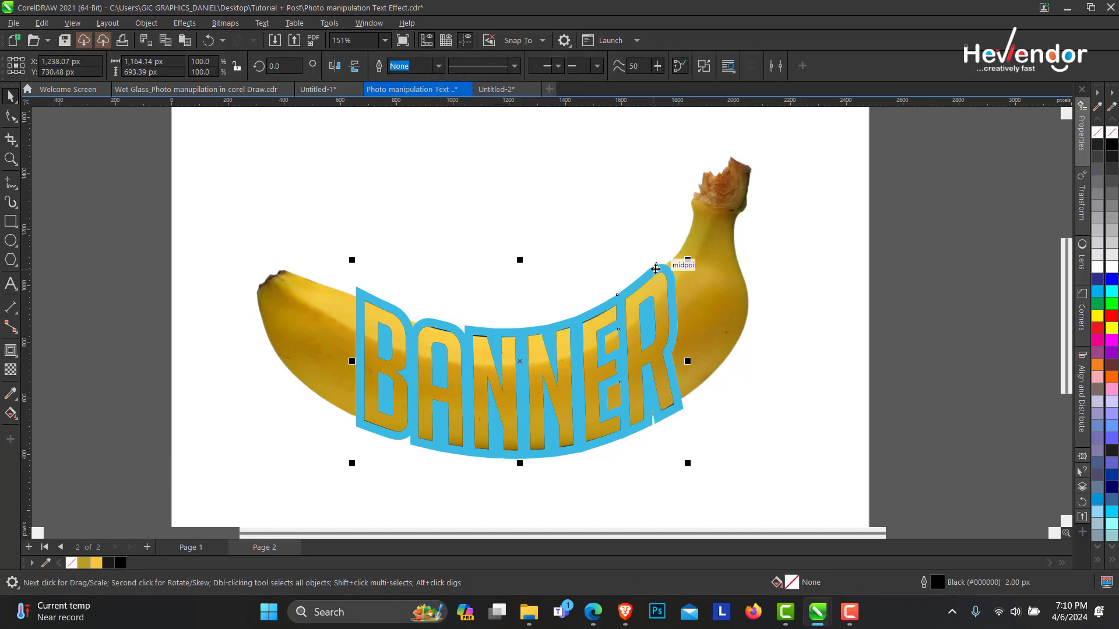
key("Delete")
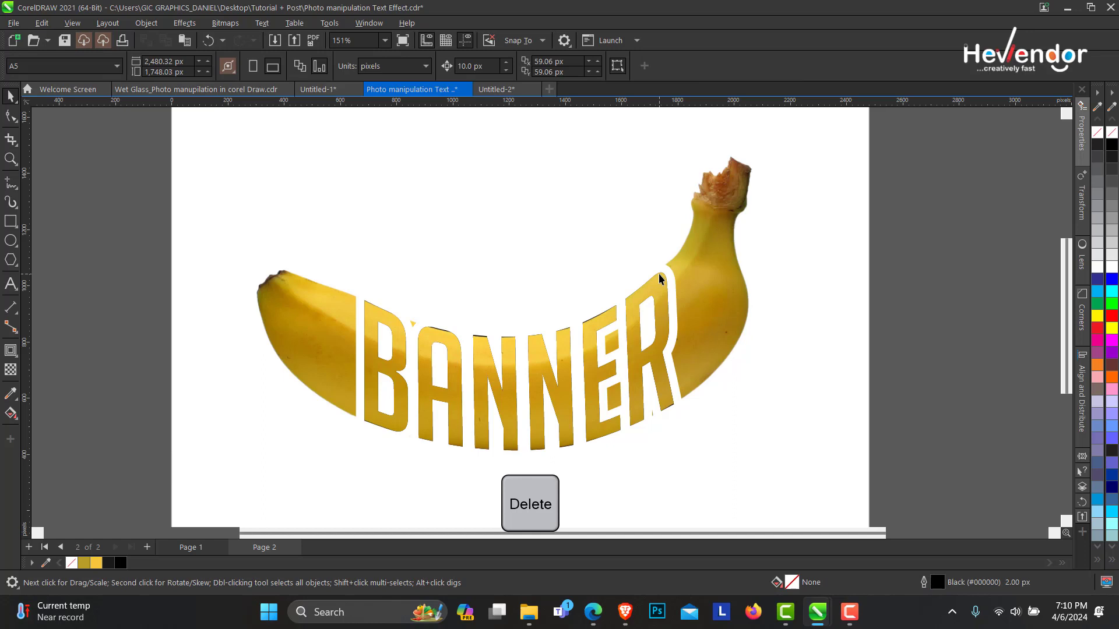
- Enlarge the banana photo slightly inside the BANNER PowerClip to match the background fruit
left_click(628, 312)
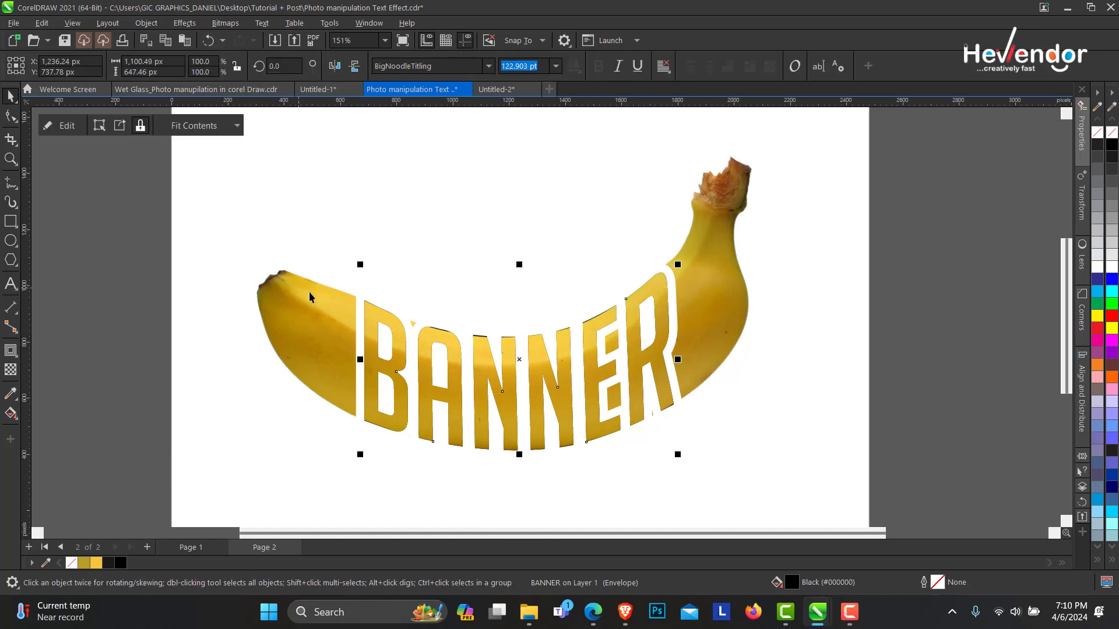
left_click(64, 126)
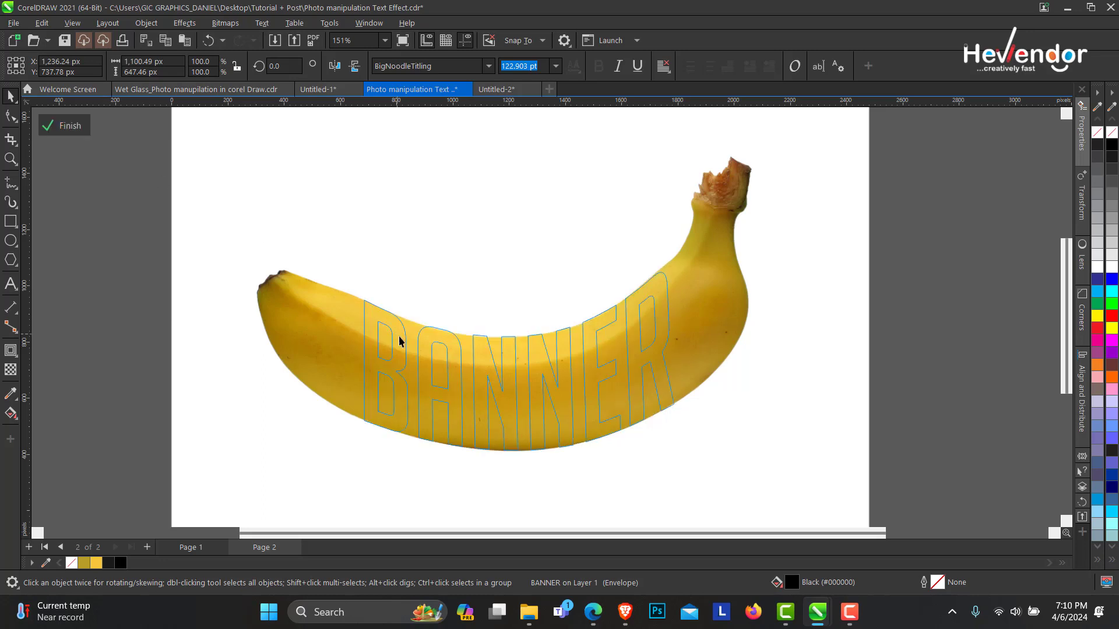
left_click(759, 271)
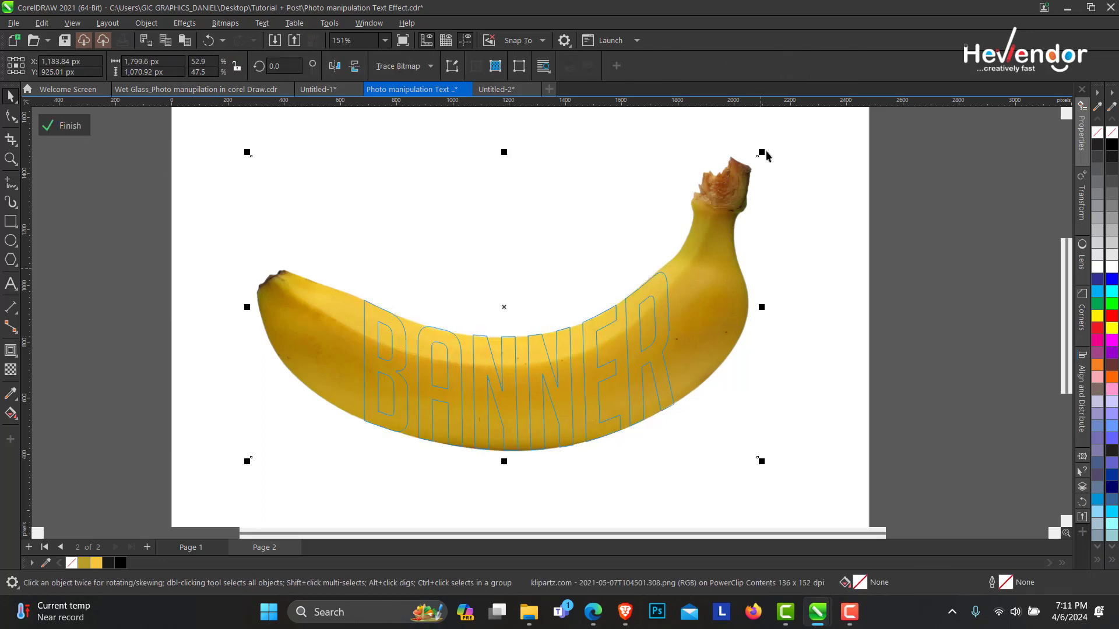
mouse_move(761, 153)
left_mouse_down()
mouse_move(779, 153)
mouse_move(772, 144)
left_mouse_up()
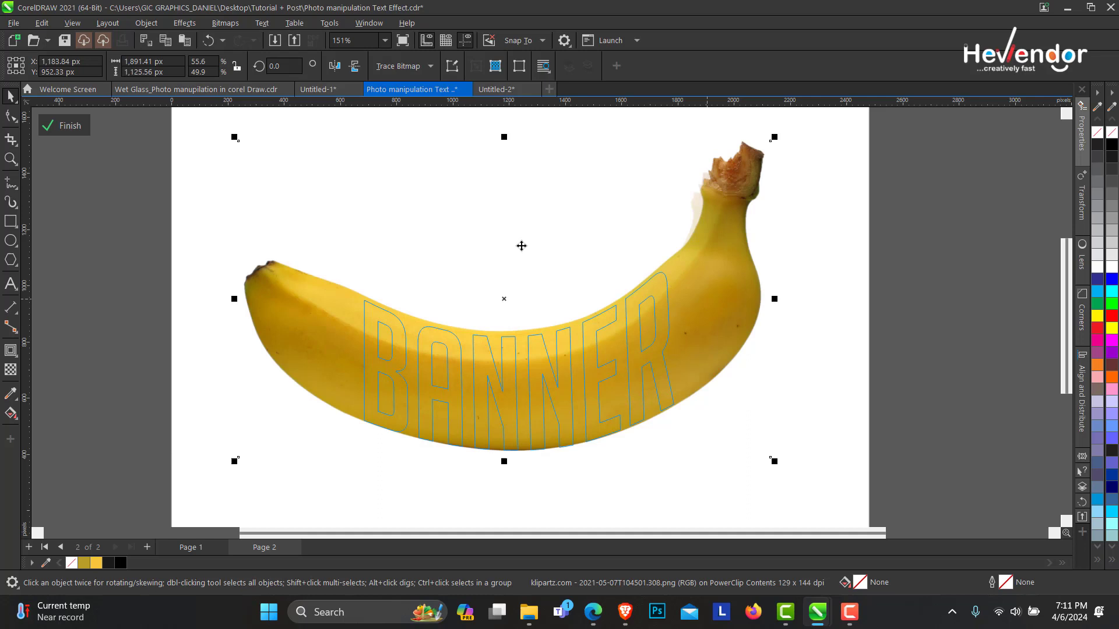
left_click(66, 125)
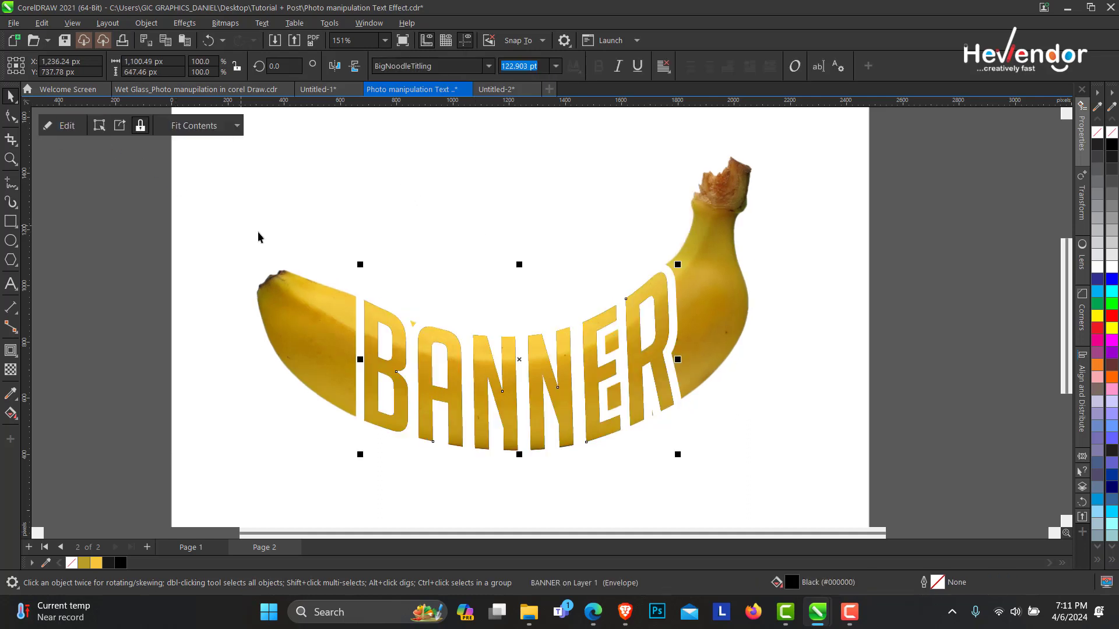
- Delete the two stray nodes above the B on the trimmed banana's outline
left_click(916, 340)
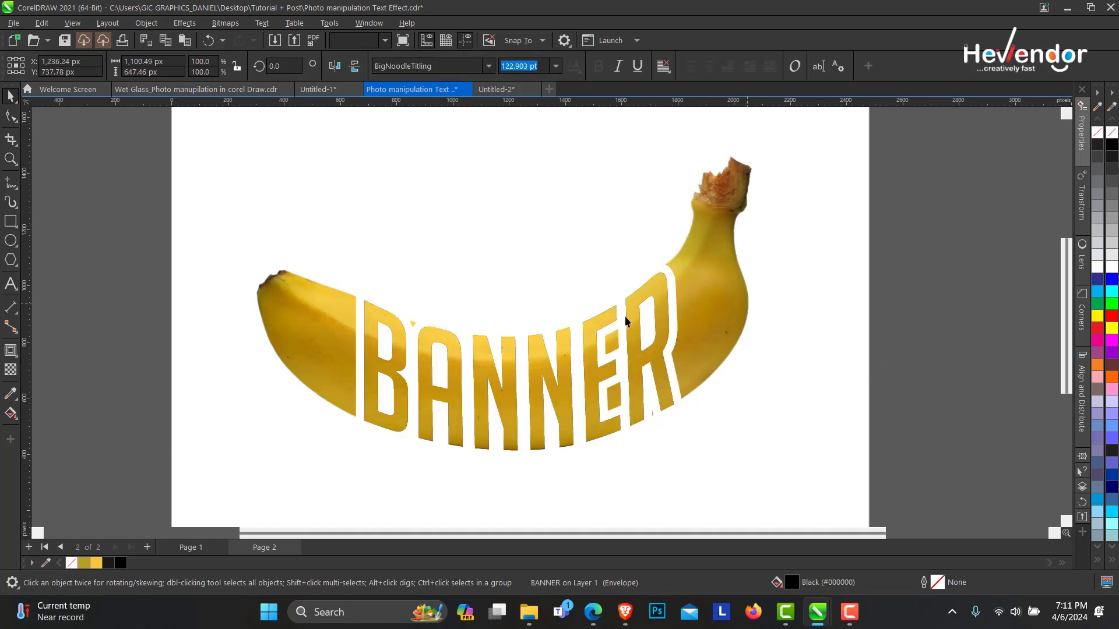
left_click(415, 323)
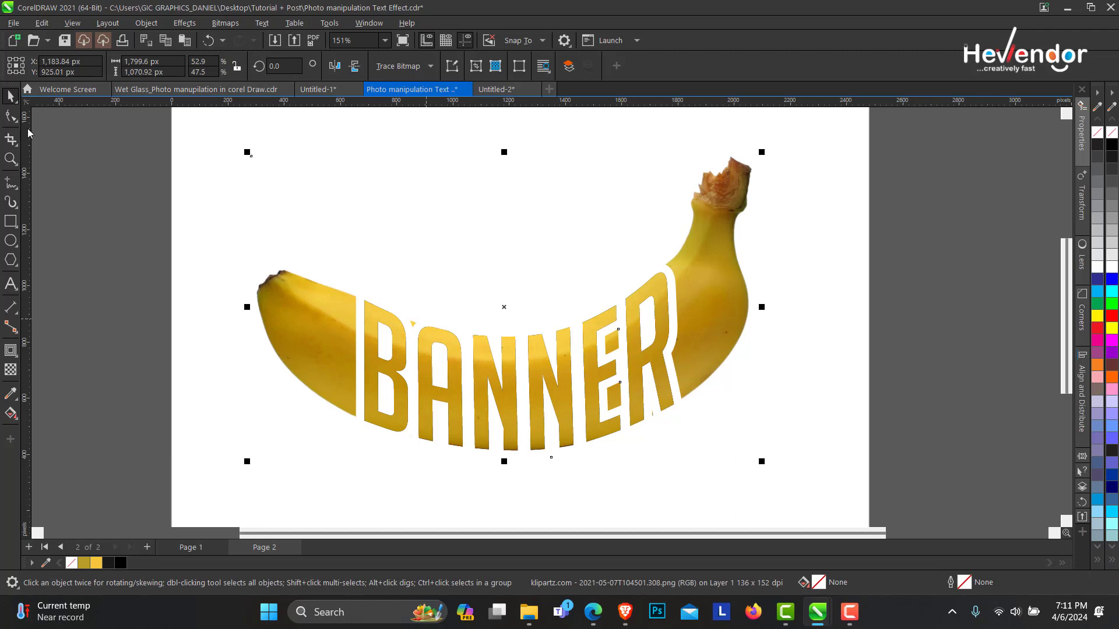
left_click(12, 116)
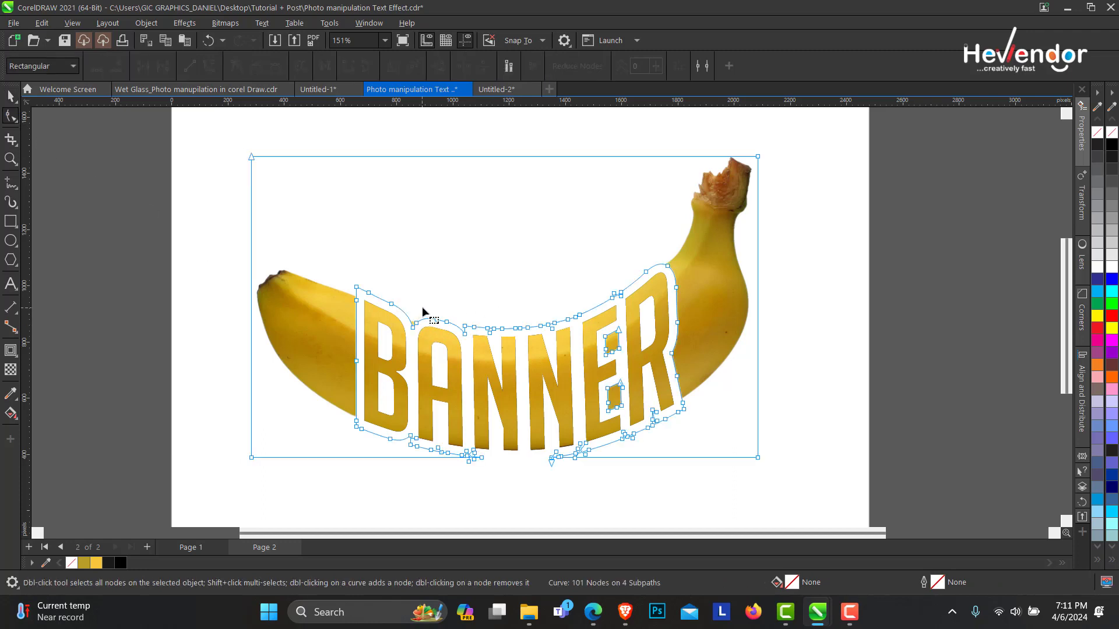
left_click_drag(407, 342, 408, 343)
key("Delete")
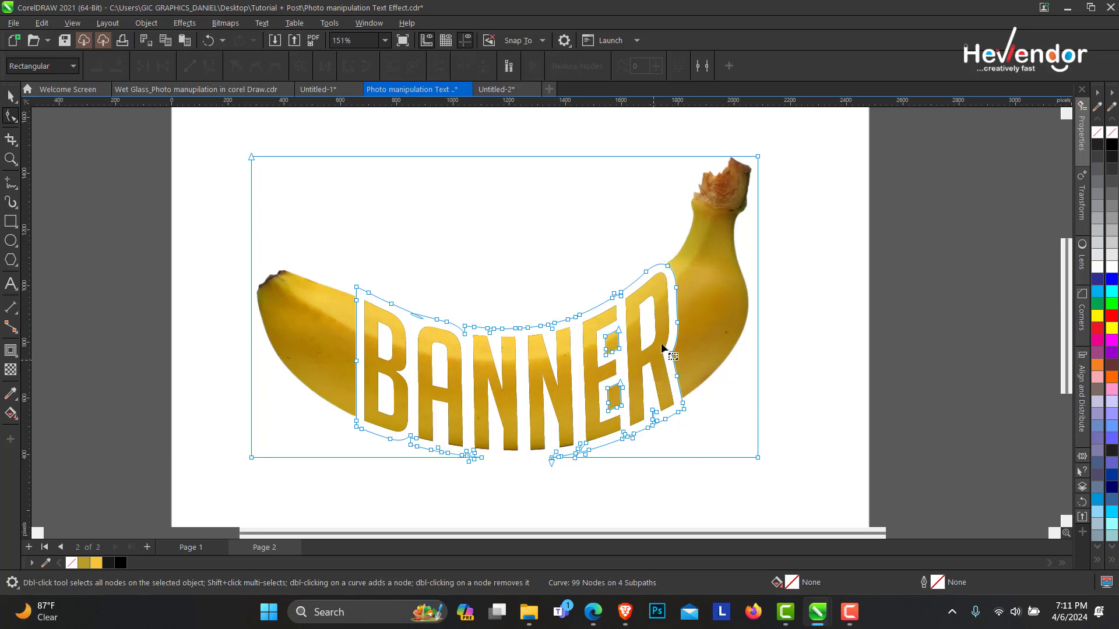
- Frame the page and draw a rectangle covering most of it
left_click(11, 96)
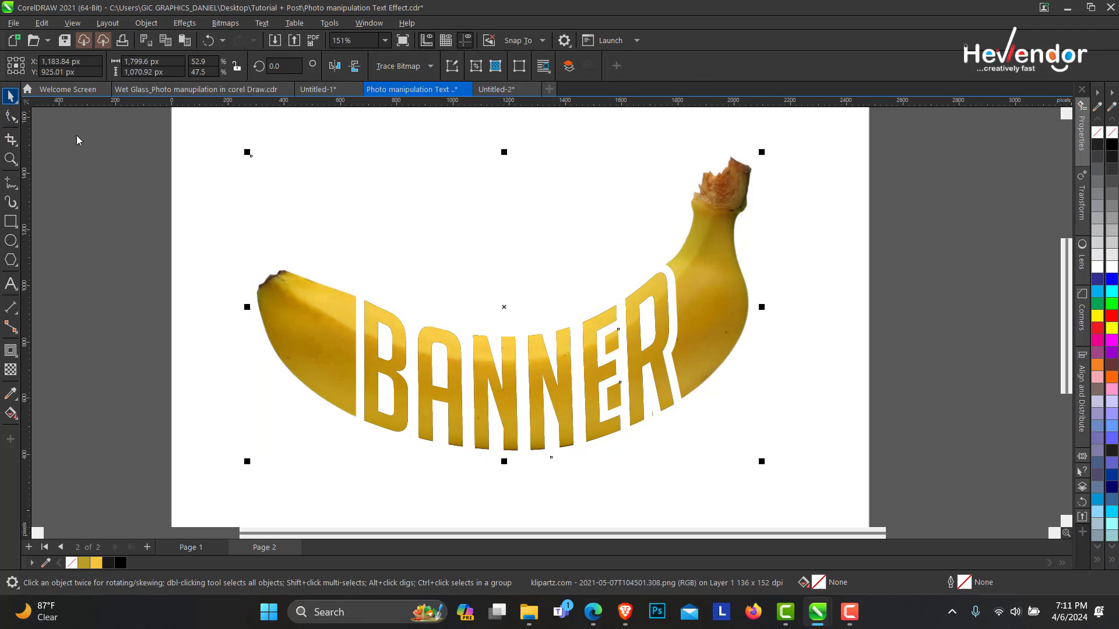
left_click(225, 336)
left_click(10, 159)
right_click(460, 232)
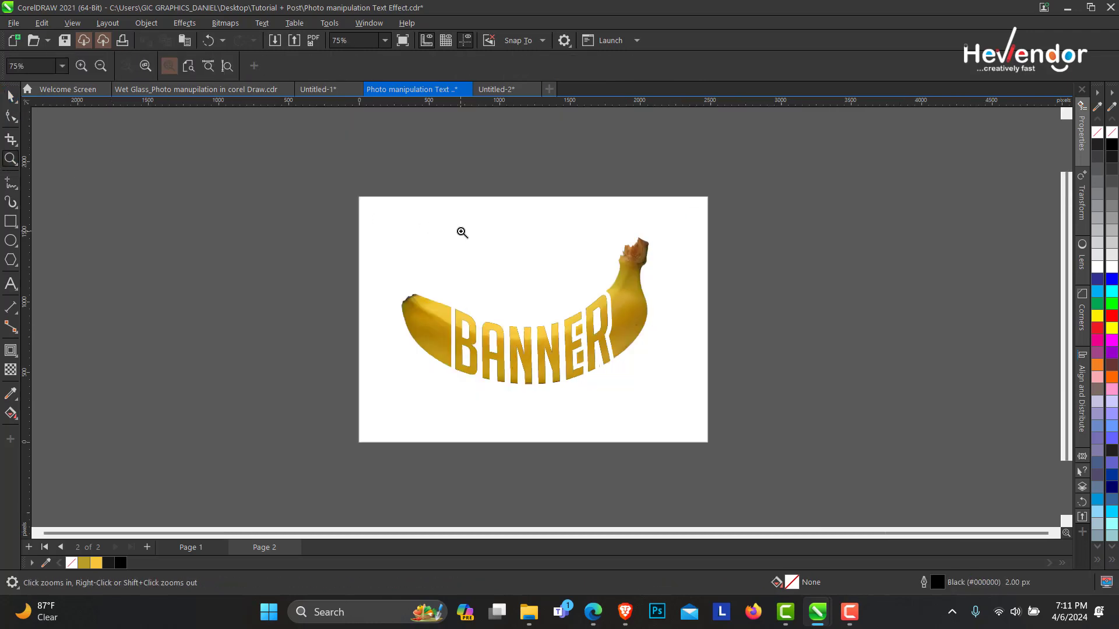
left_click_drag(304, 164, 766, 472)
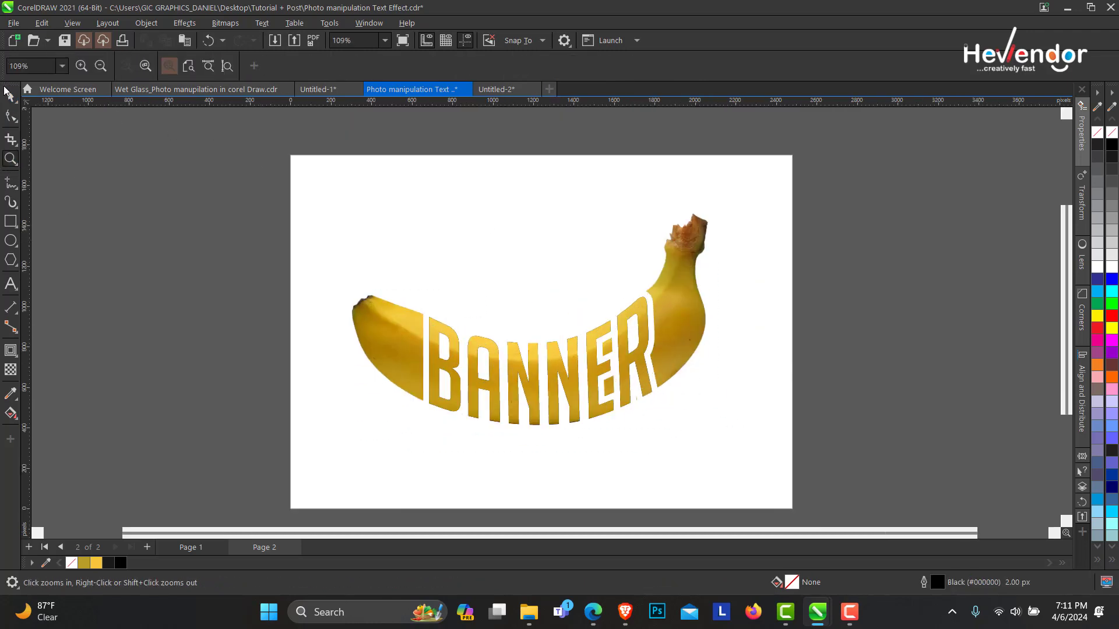
left_click(9, 97)
left_click(16, 225)
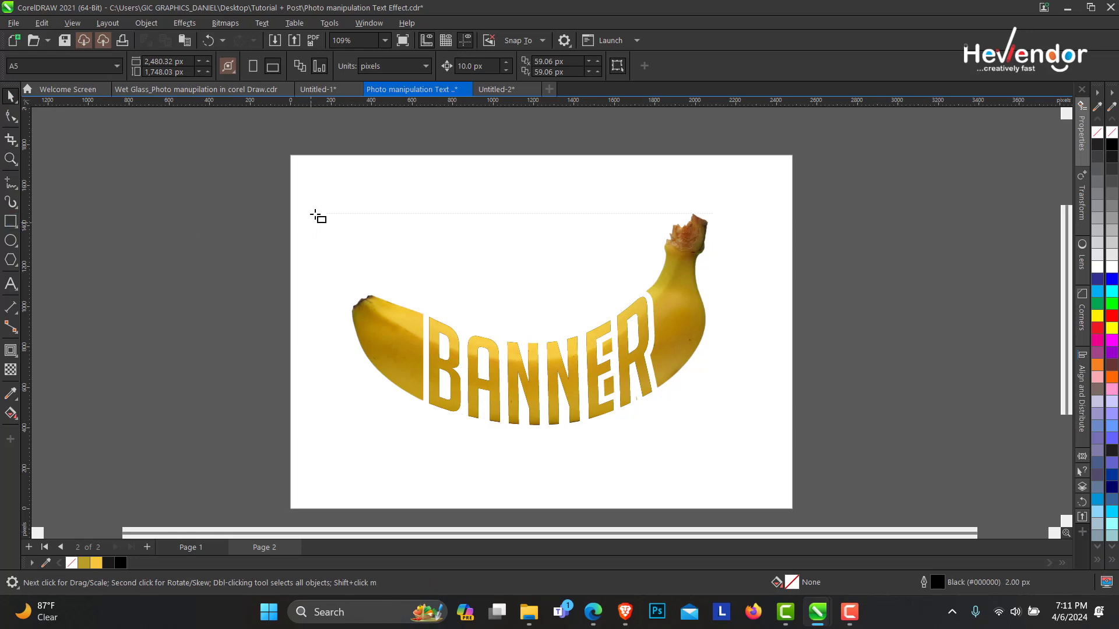
mouse_move(311, 203)
left_mouse_down()
mouse_move(591, 442)
mouse_move(792, 487)
mouse_move(753, 473)
mouse_move(767, 480)
left_mouse_up()
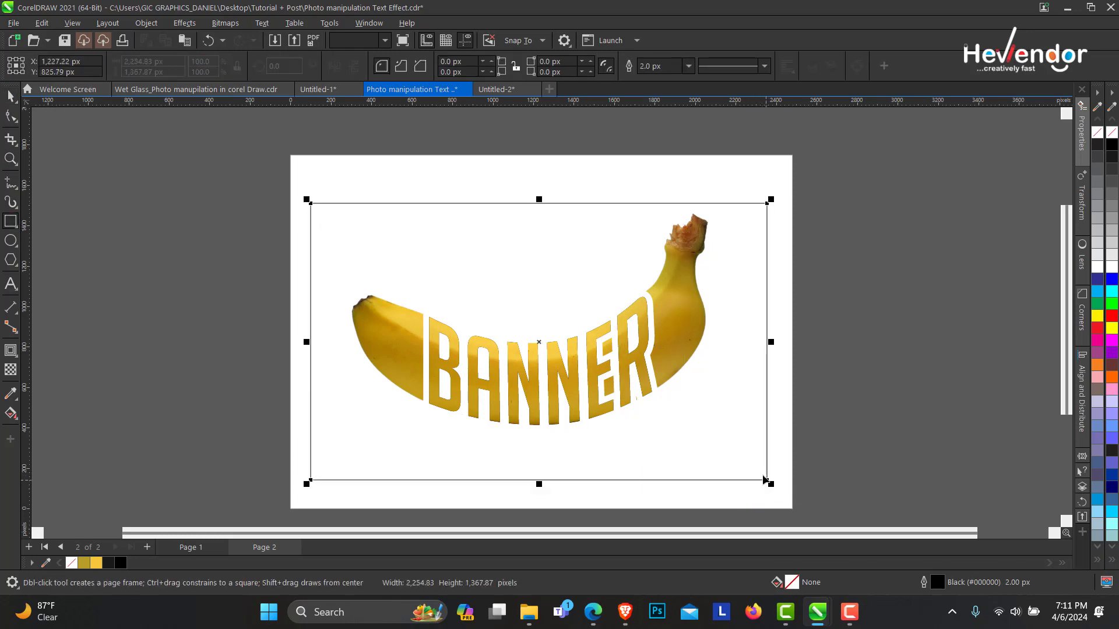
- Send the rectangle behind the banana, fill it yellow #F6C73C and remove its outline
key("space")
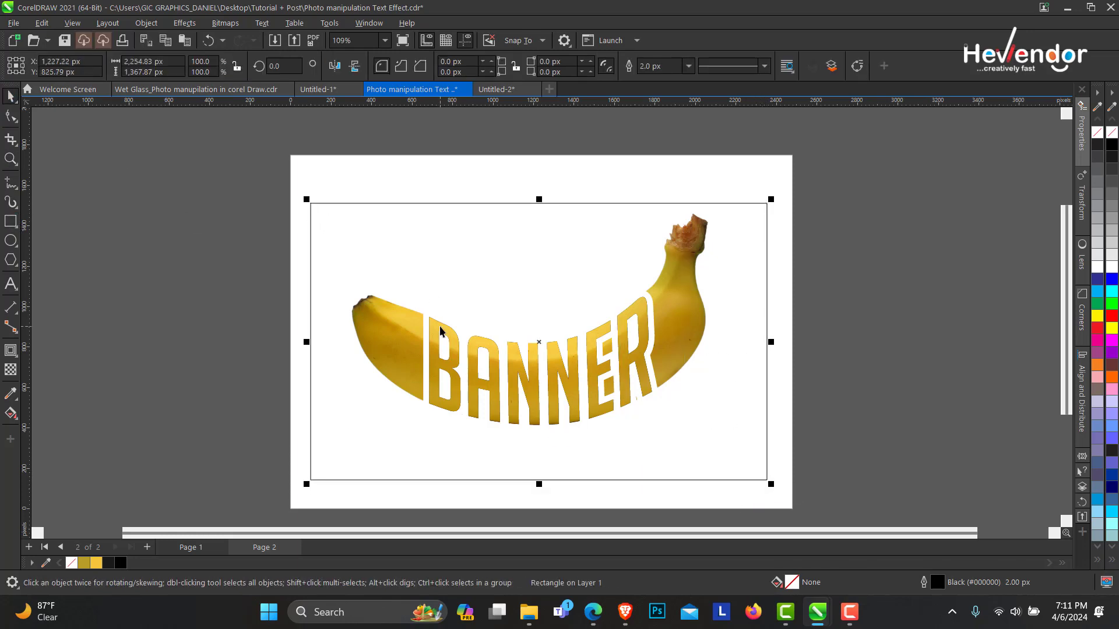
key("shift+Next")
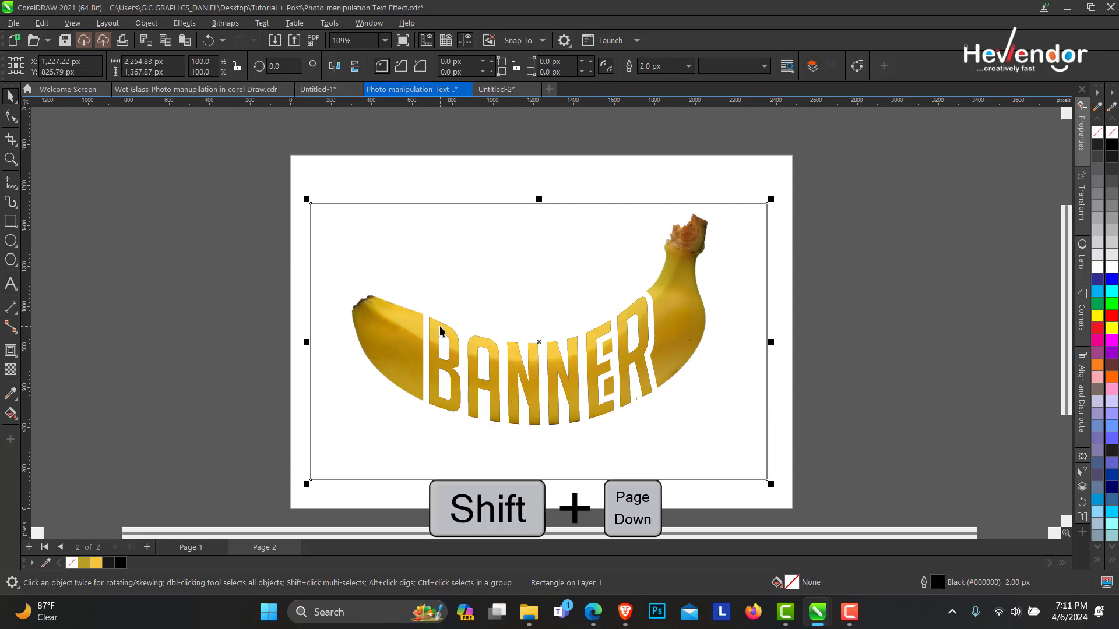
left_click(95, 564)
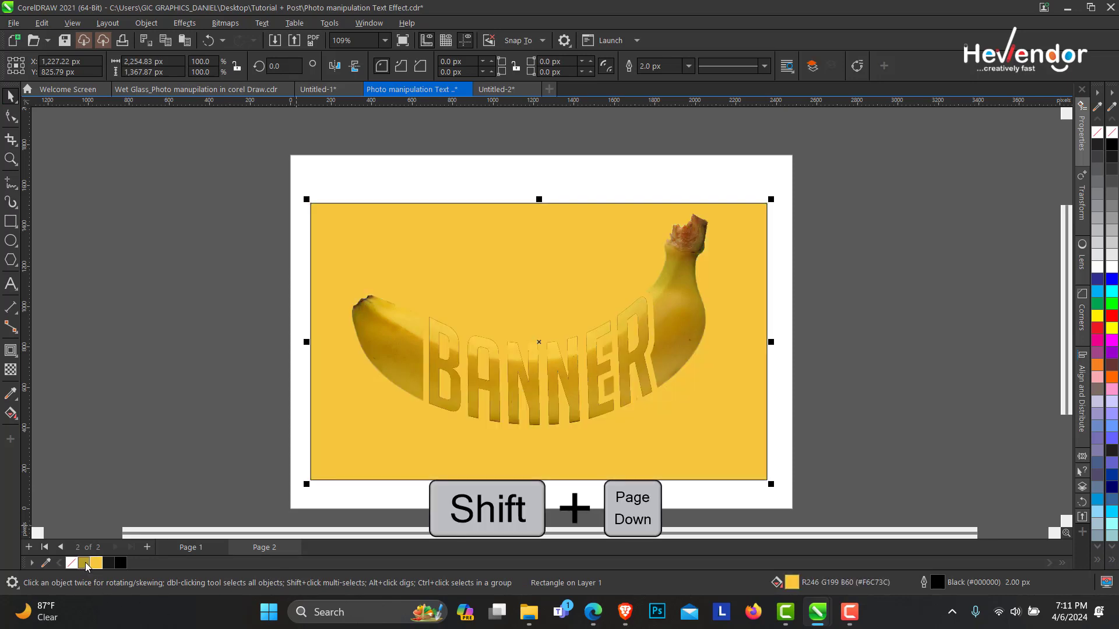
left_click(85, 563)
left_click(95, 565)
right_click(1111, 133)
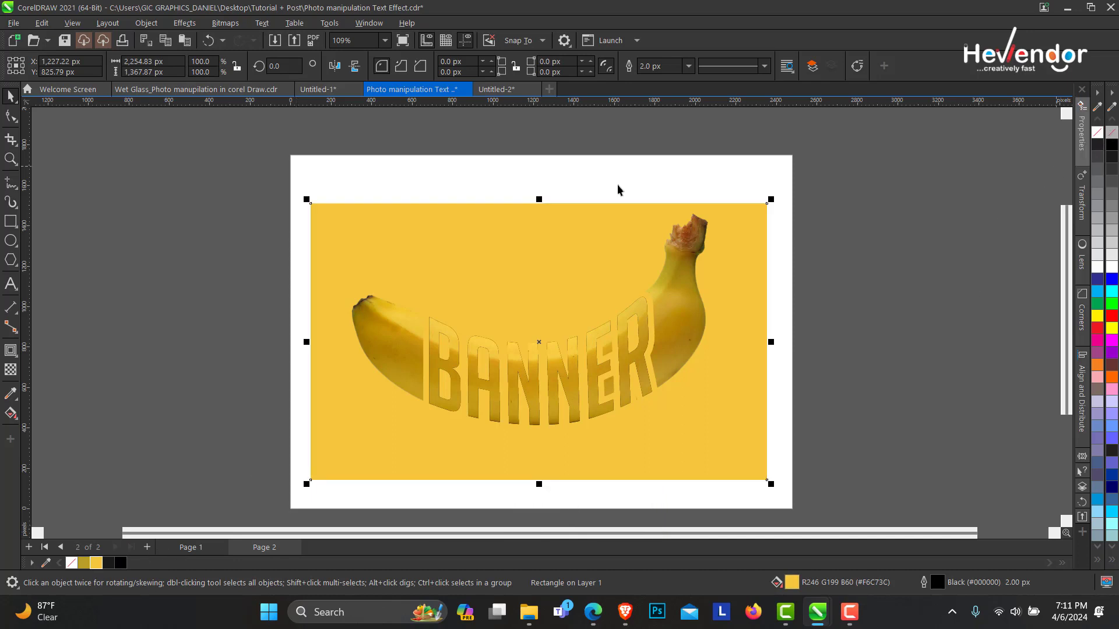
- Give the background rectangle an elliptical fountain fill
left_click(10, 413)
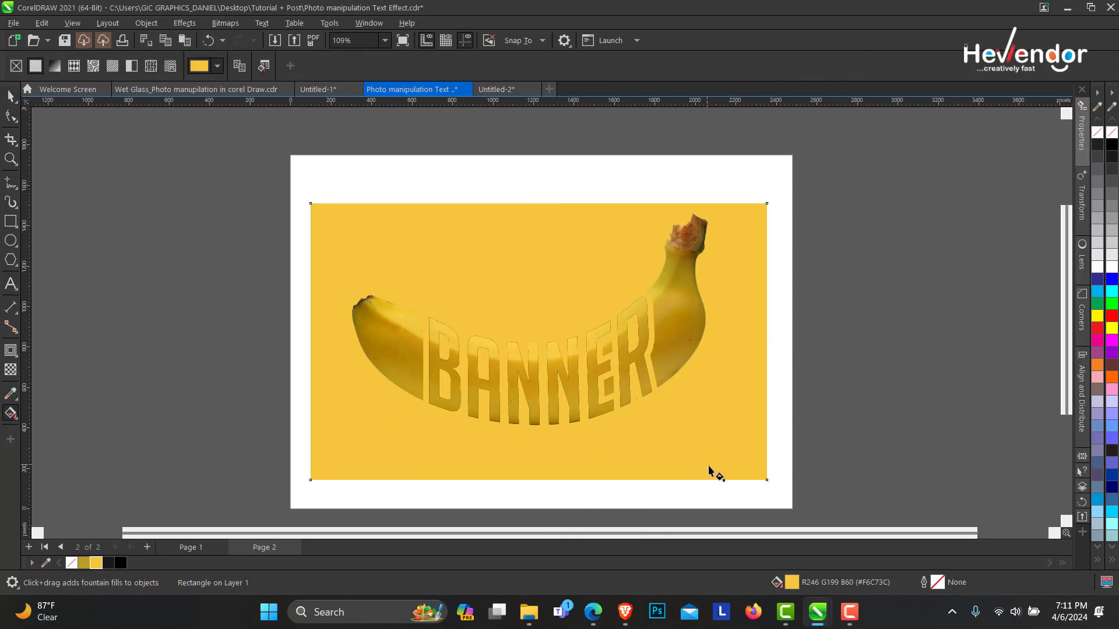
left_click_drag(713, 471, 552, 367)
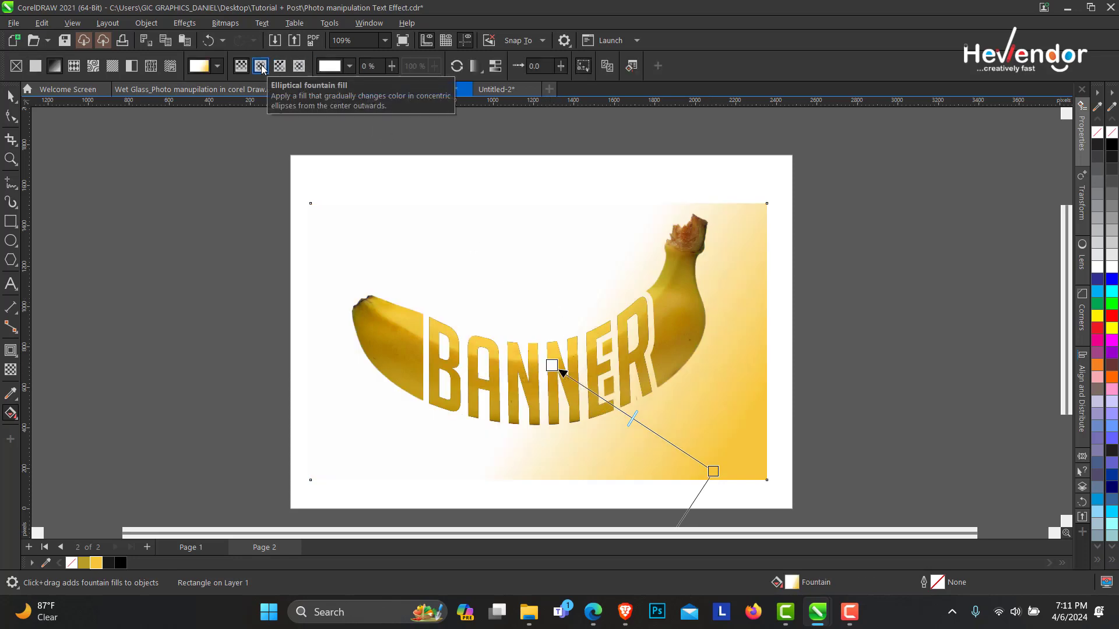
left_click(261, 66)
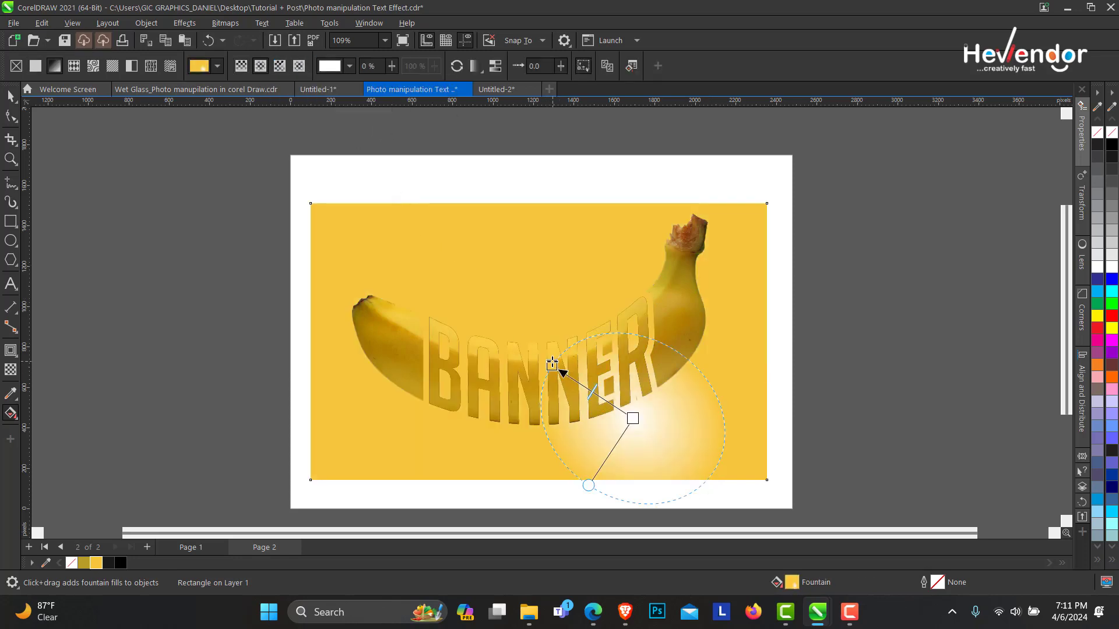
- Centre the white glow on BANNER and stretch it across the whole background
left_click_drag(554, 367, 442, 280)
left_click_drag(632, 417, 537, 367)
left_click_drag(443, 279, 420, 257)
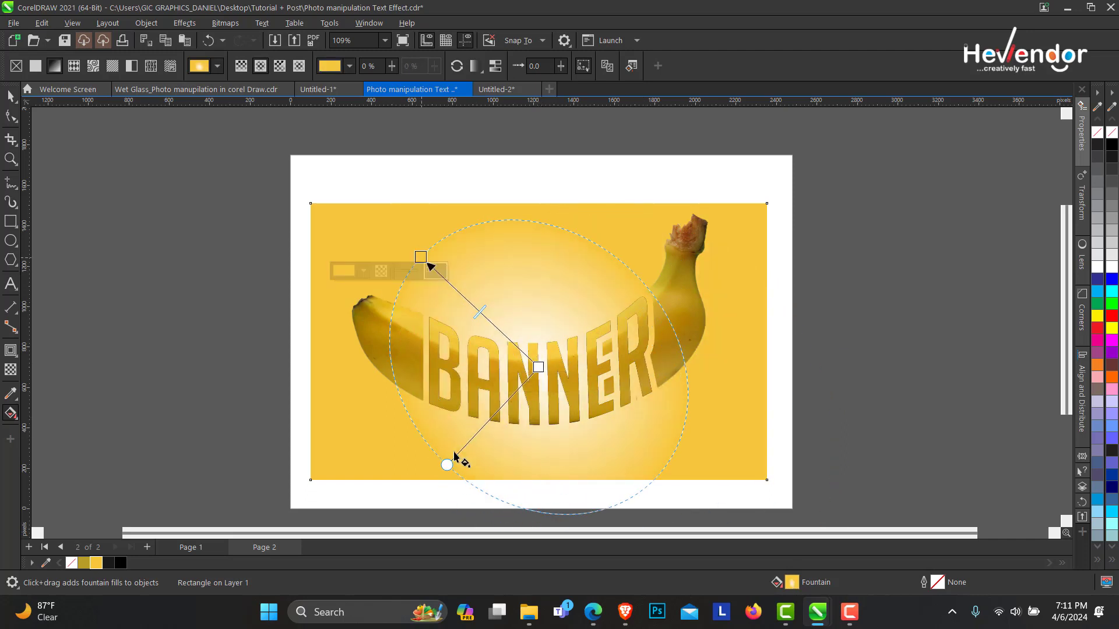
left_click_drag(425, 474, 409, 479)
left_click_drag(419, 256, 398, 224)
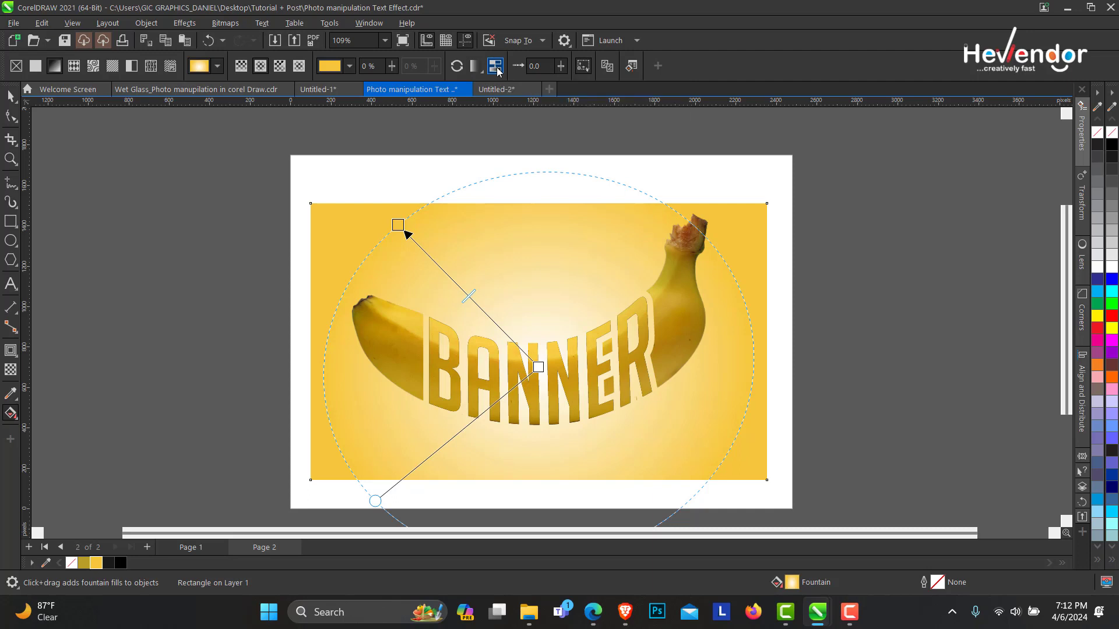
left_click(396, 224)
left_click_drag(396, 224, 273, 102)
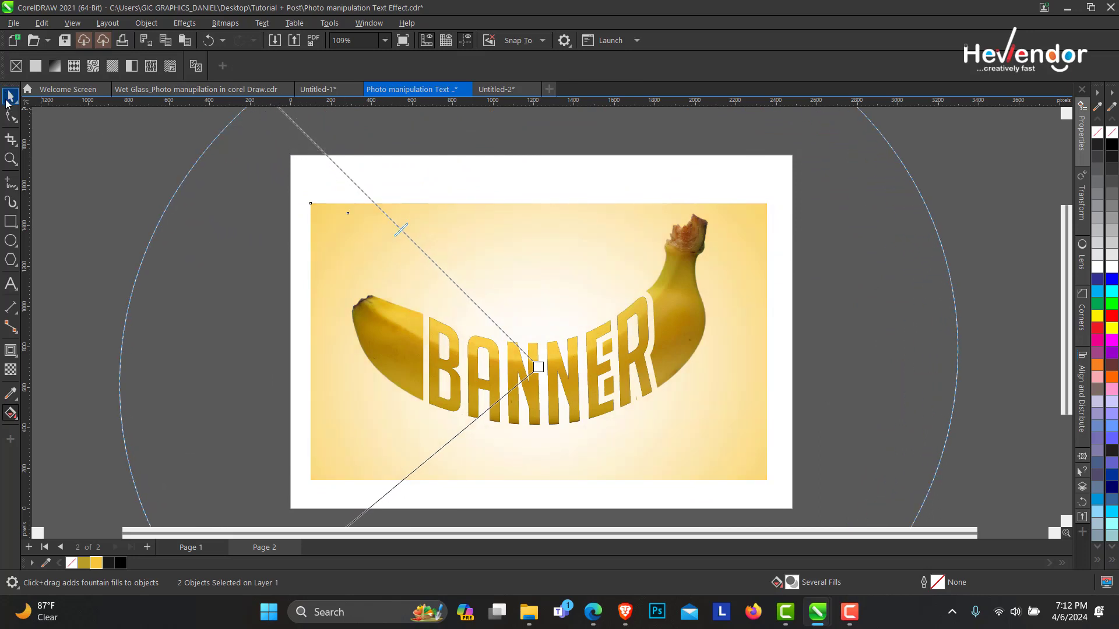
- Draw a thin black ellipse with no outline just below BANNER
left_click(9, 96)
left_click(275, 324)
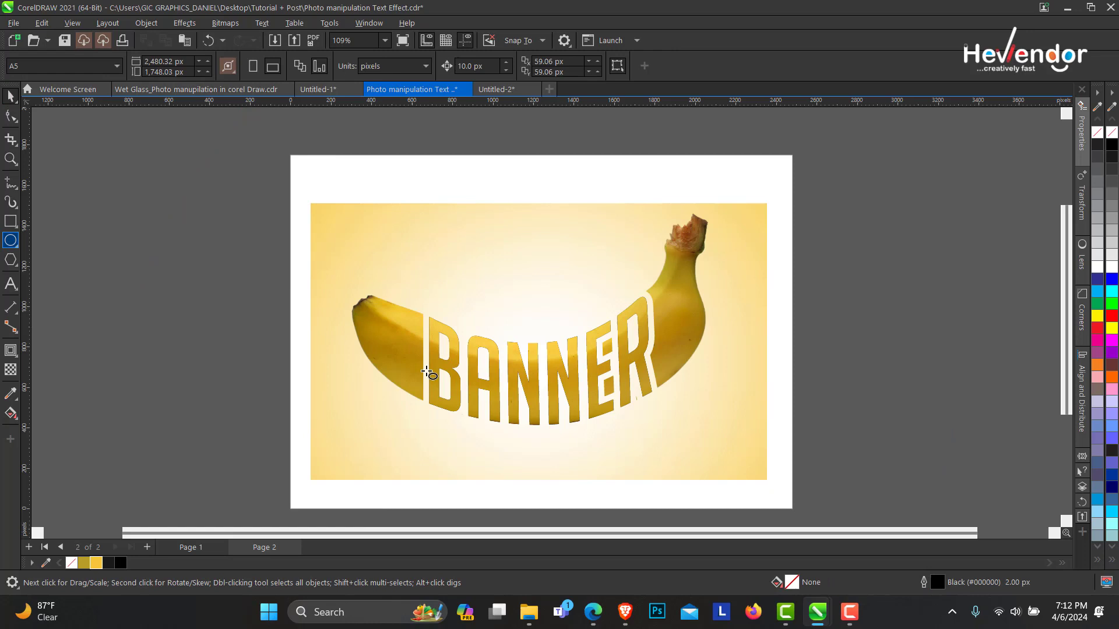
left_click_drag(496, 434, 615, 433)
left_click(1112, 141)
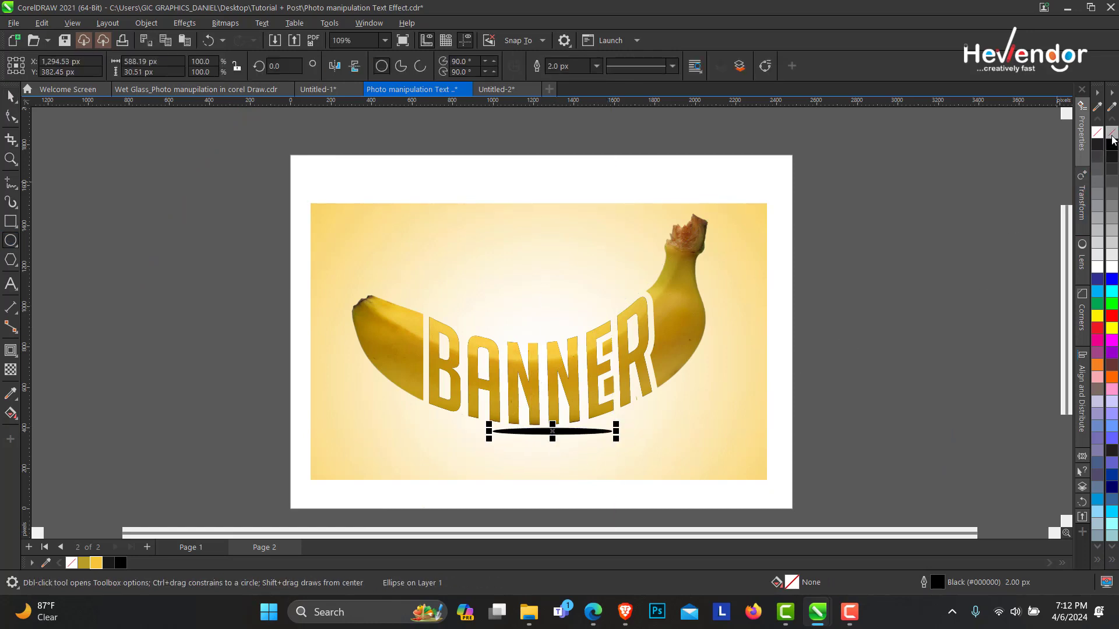
right_click(1111, 134)
- Open Effects > Blur > Gaussian Blur for the ellipse
key("space")
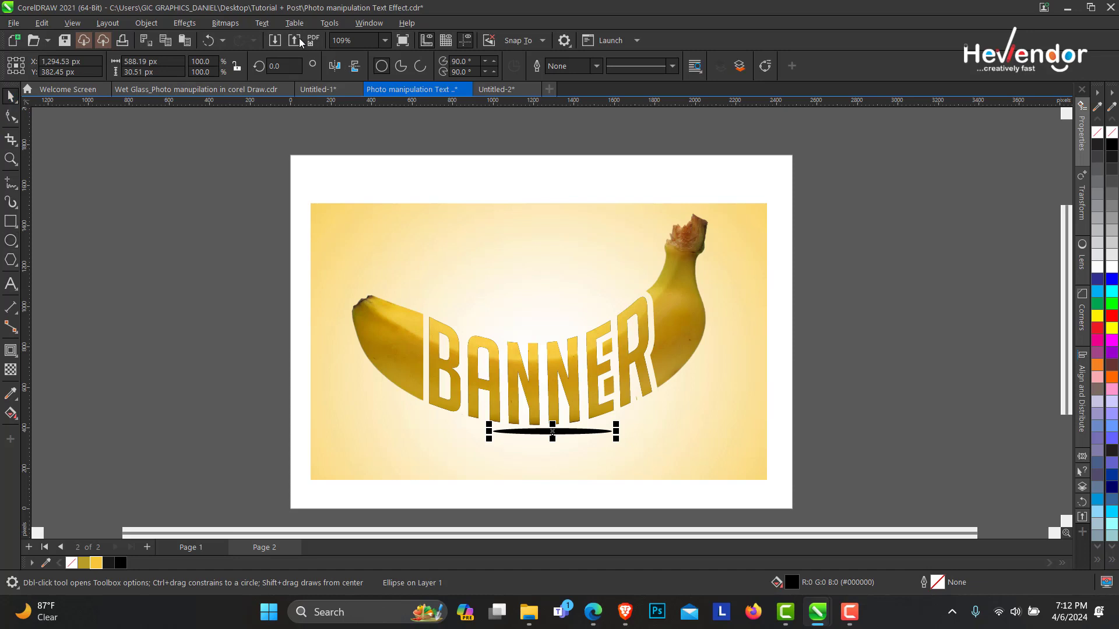
left_click(226, 24)
mouse_move(185, 23)
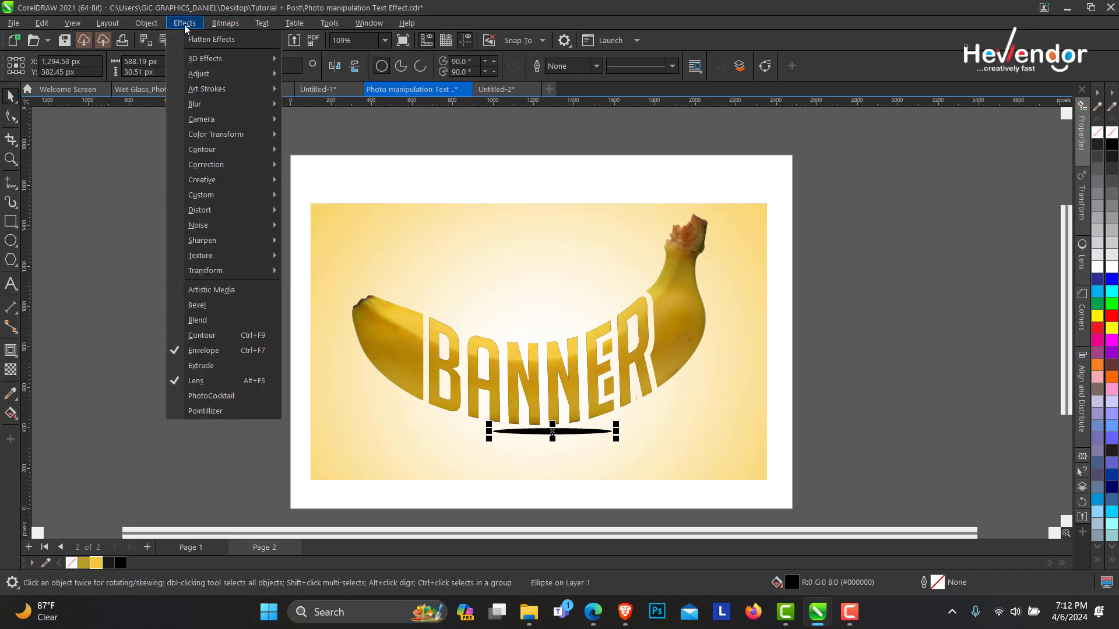
mouse_move(237, 105)
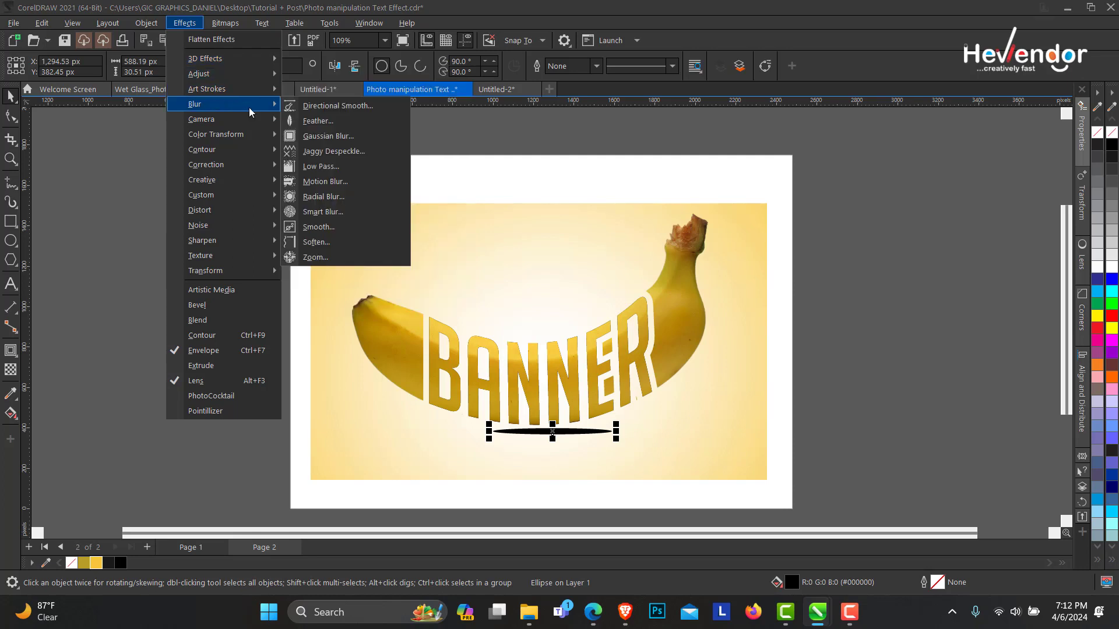
- Apply a Gaussian blur to the ellipse, nudge it down, and flatten it to half height
left_click(606, 320)
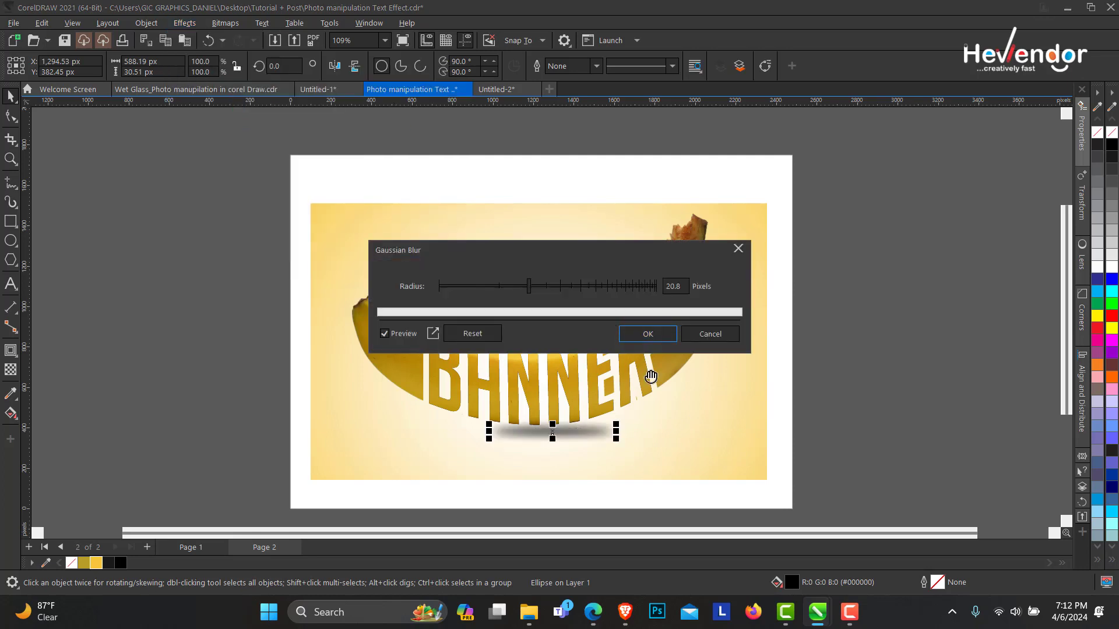
mouse_move(552, 286)
left_mouse_down()
mouse_move(520, 292)
mouse_move(547, 288)
left_mouse_up()
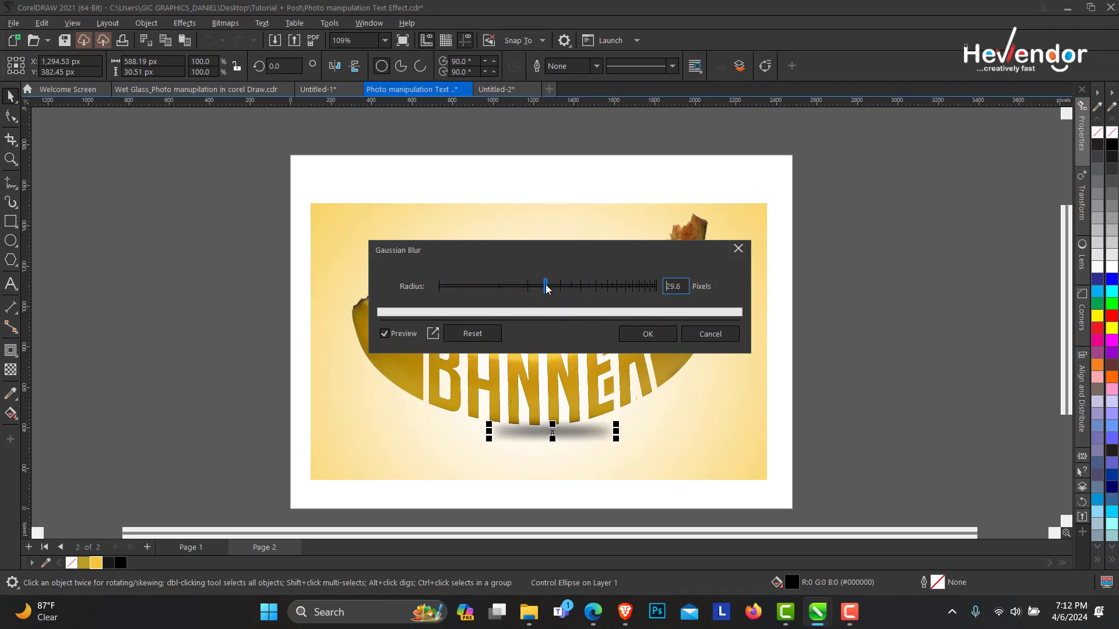
left_click(645, 333)
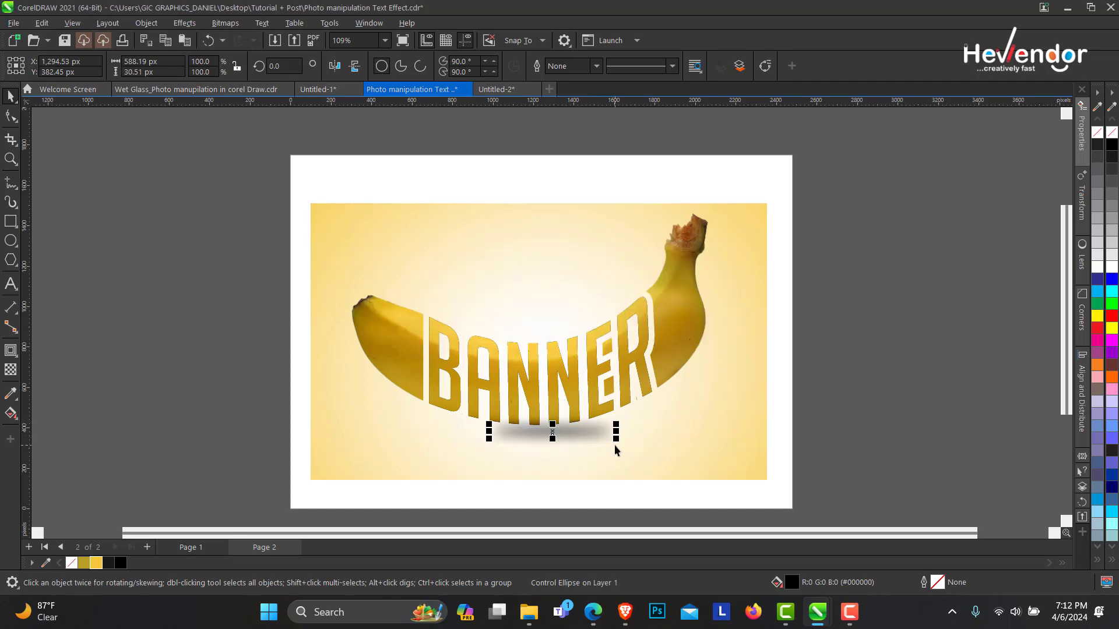
key("Down")
key("Down")
key("Down")
key("Down")
key("Down")
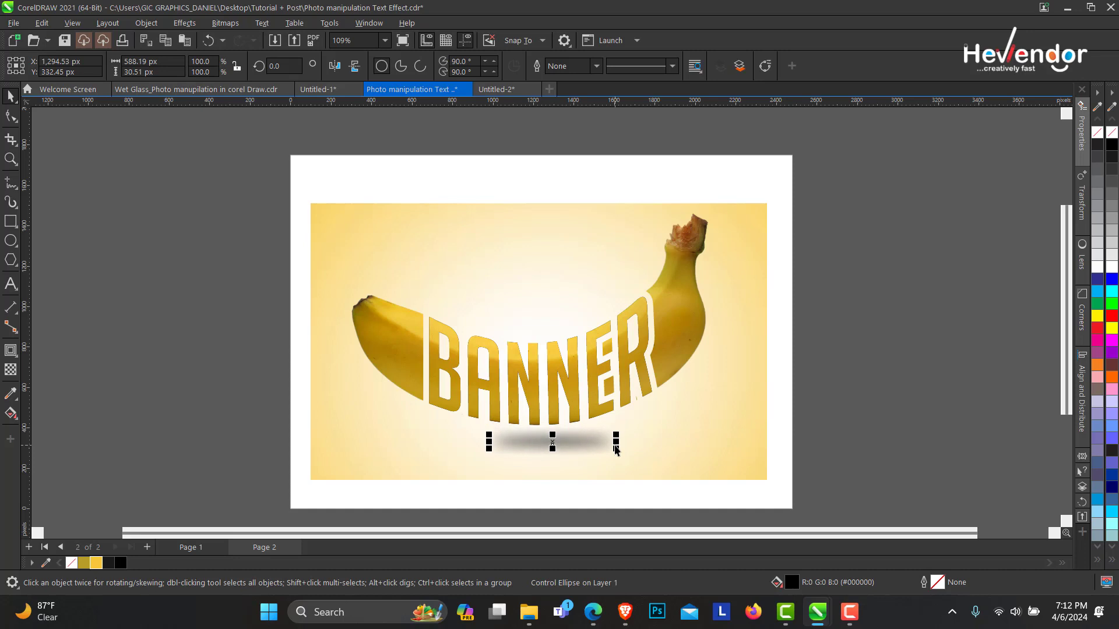
left_click_drag(553, 453, 613, 445)
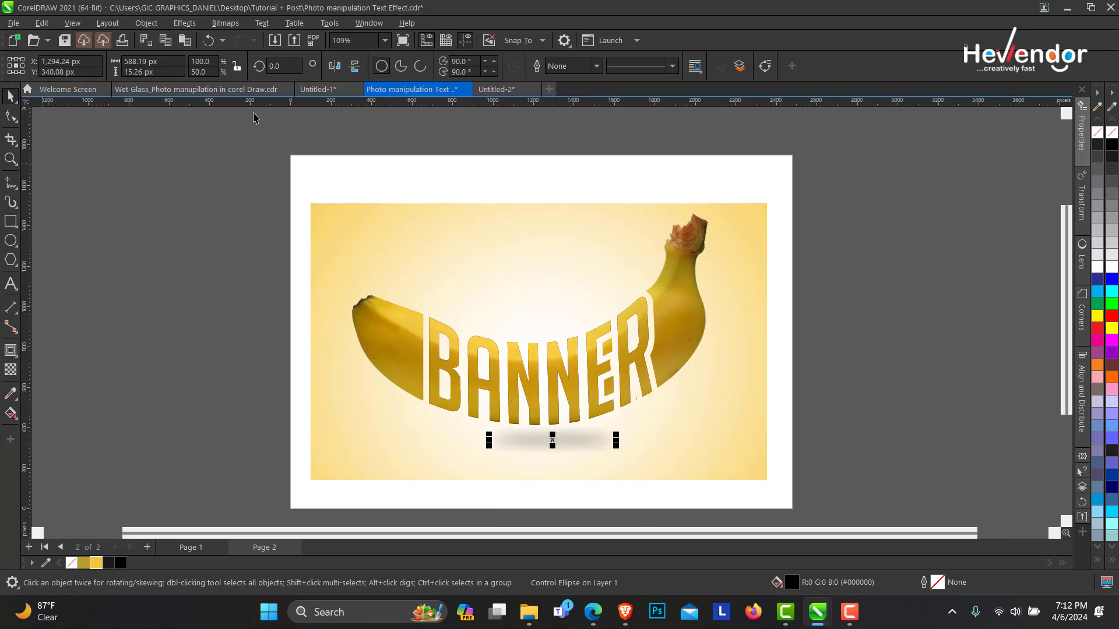
- Blur the flattened shadow again with Gaussian Blur at a 16.8 px radius
left_click(233, 23)
mouse_move(185, 22)
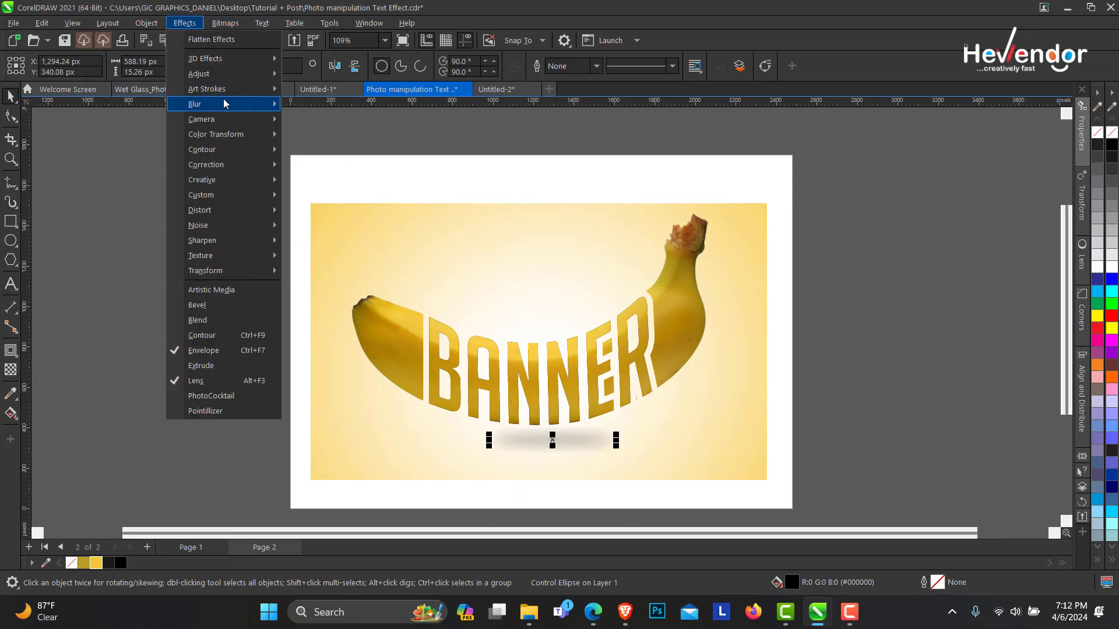
mouse_move(231, 104)
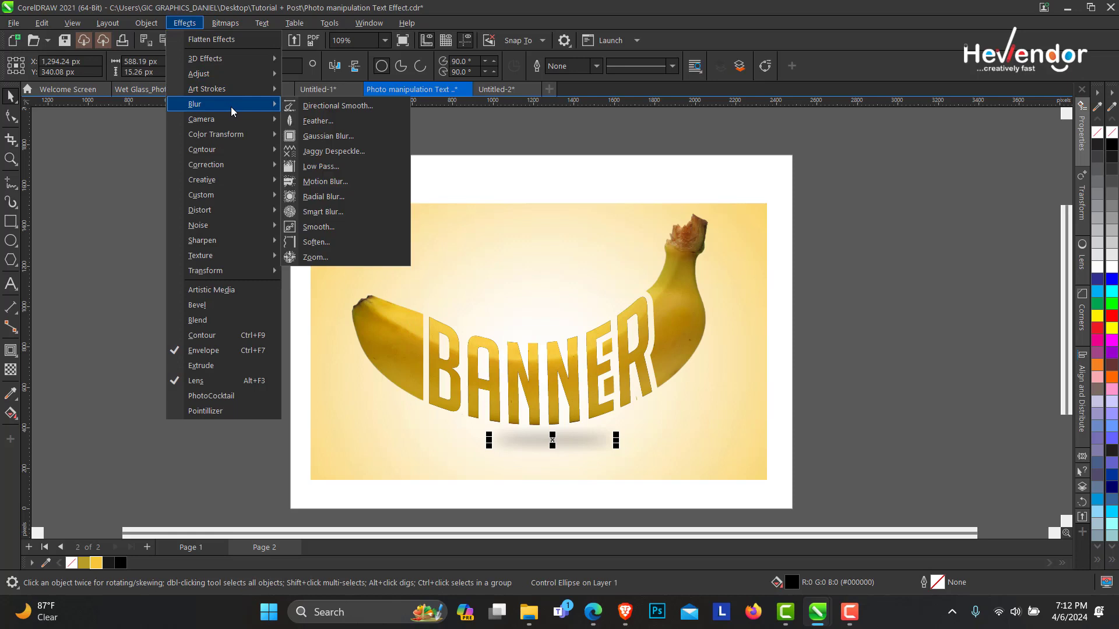
left_click(331, 136)
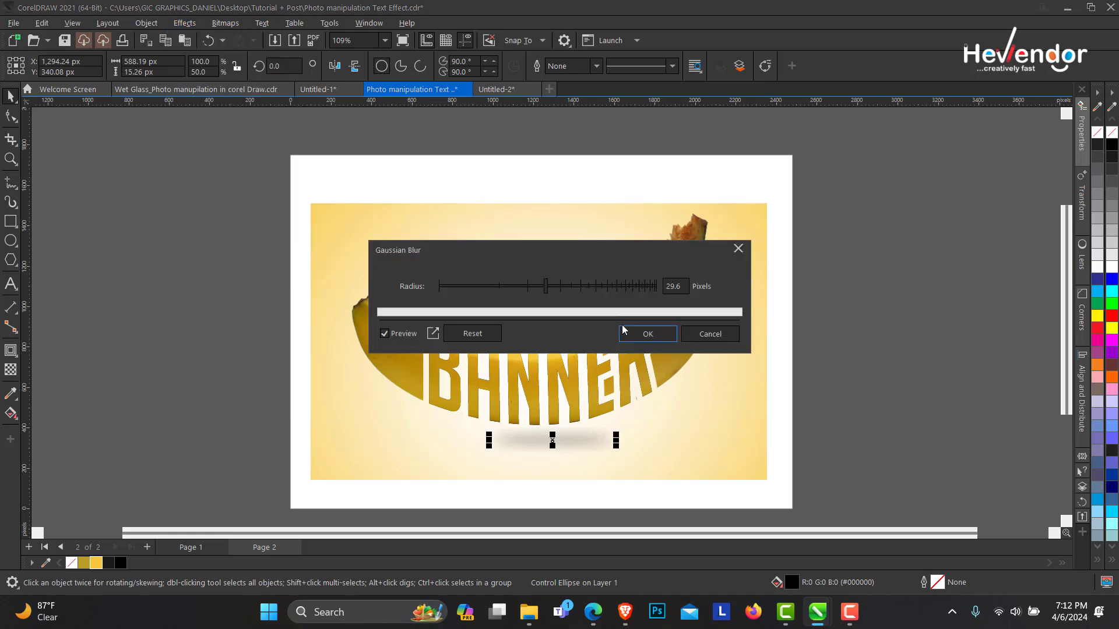
left_click(521, 289)
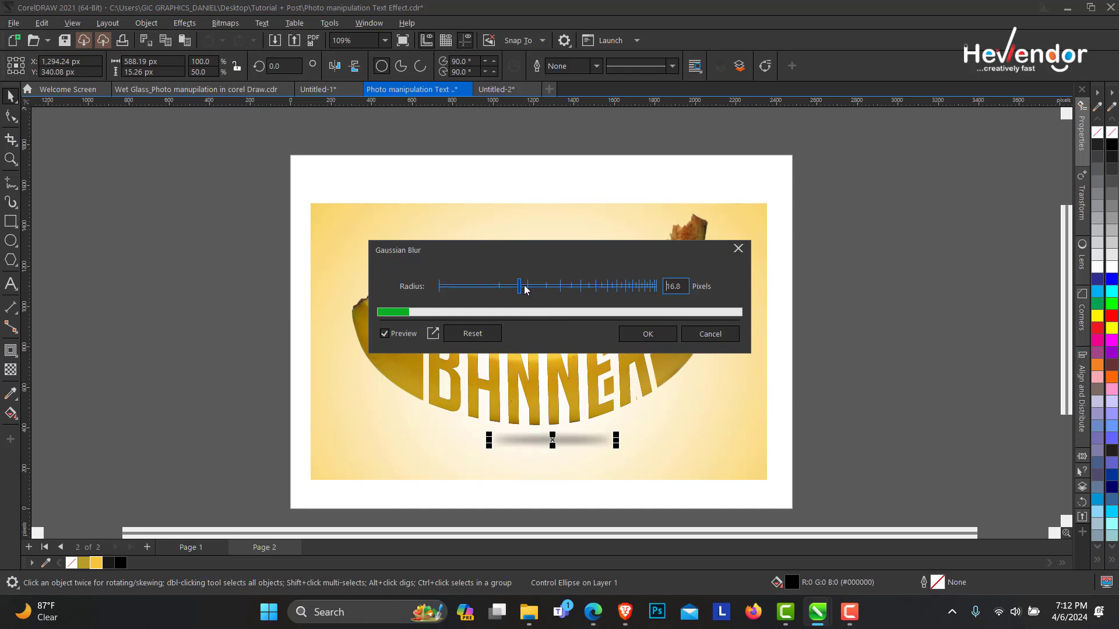
left_click(639, 335)
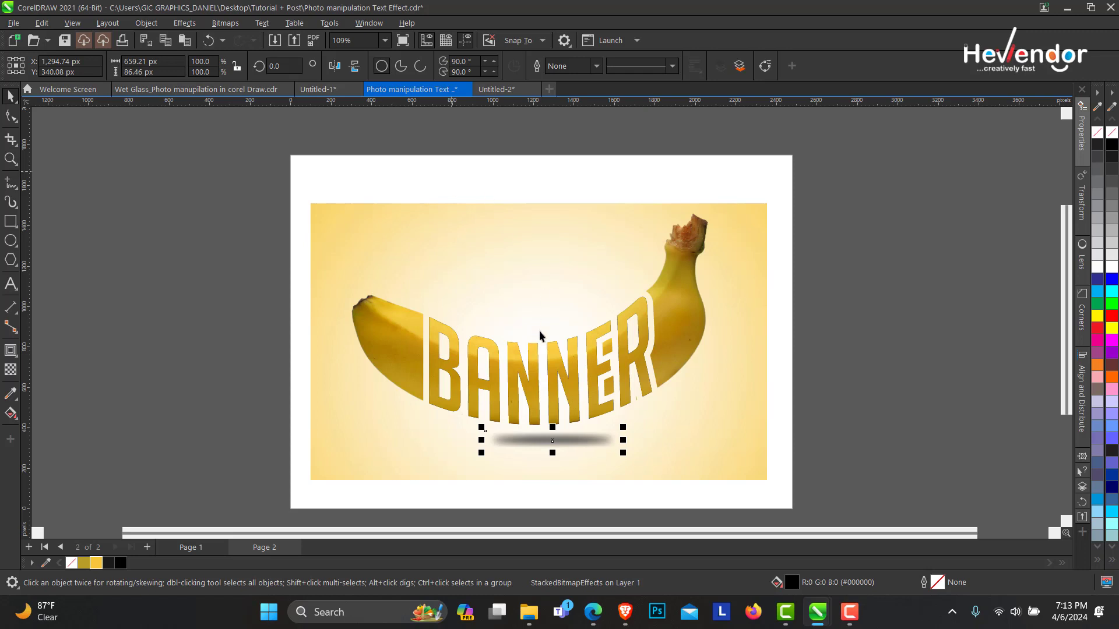
- Make the blurred shadow narrower and nudge the ellipse up slightly
left_click_drag(626, 456, 608, 461)
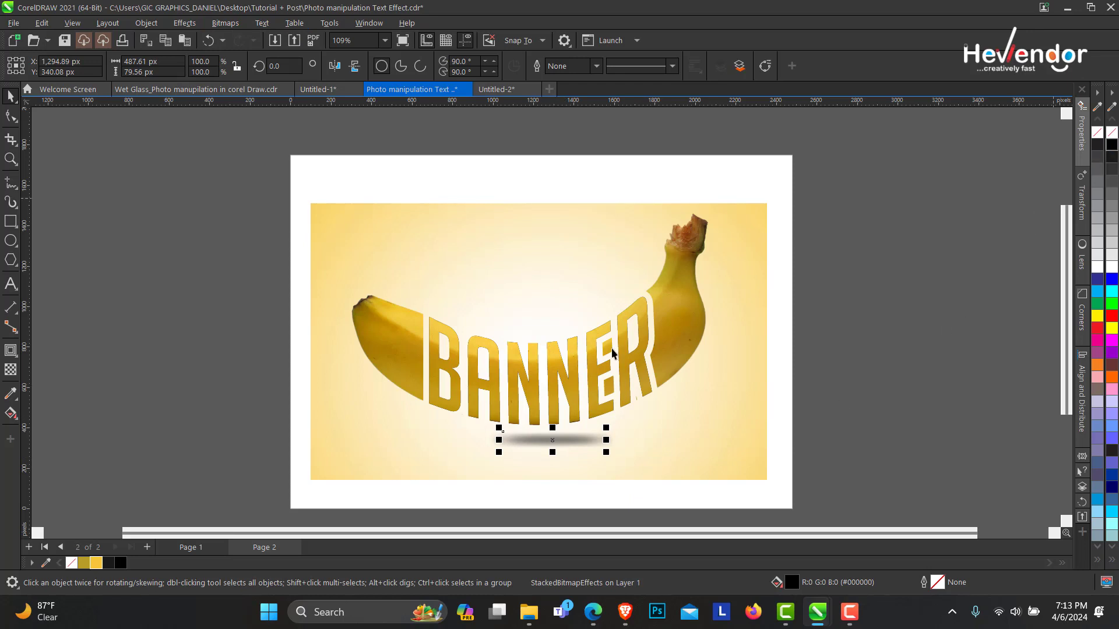
left_click(564, 439)
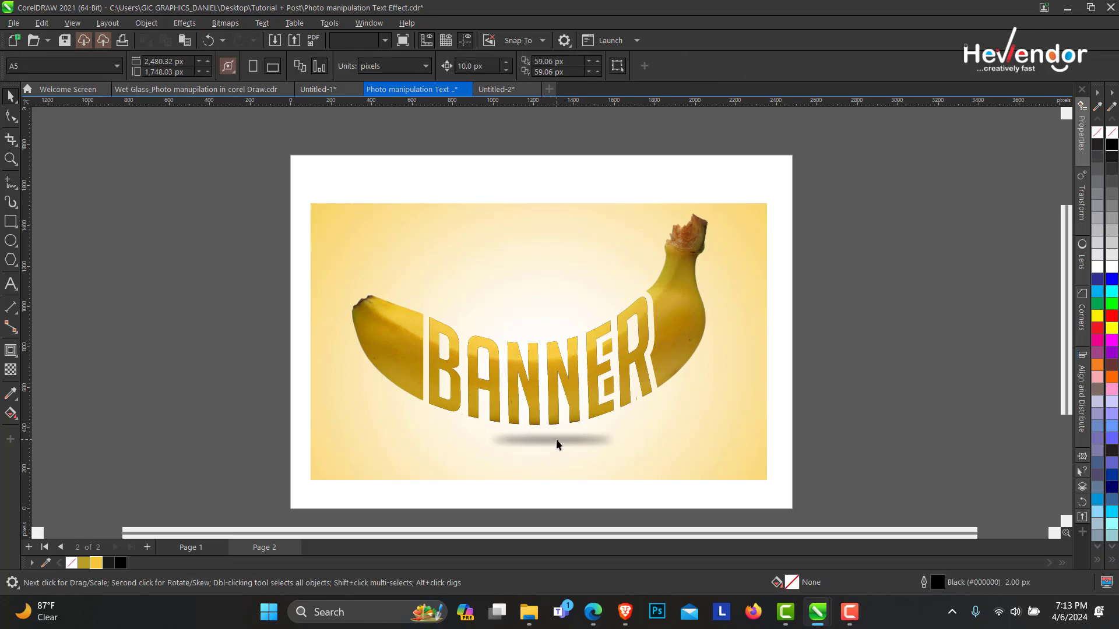
key("Up")
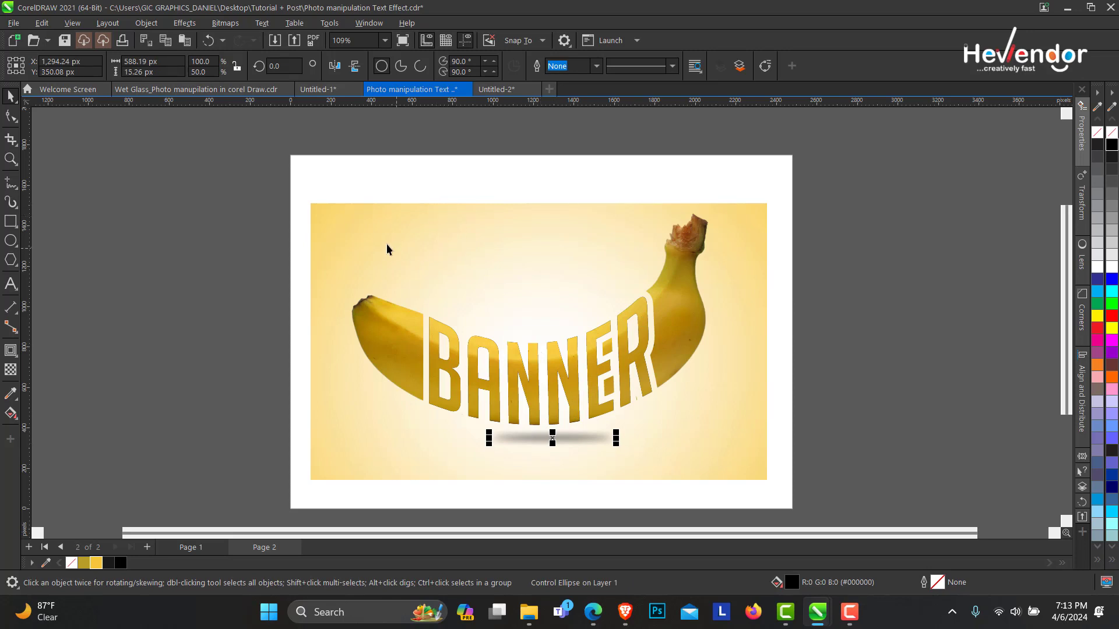
- Zoom in on the banana and BANNER, then select the shadow and BANNER text and deselect
left_click(10, 159)
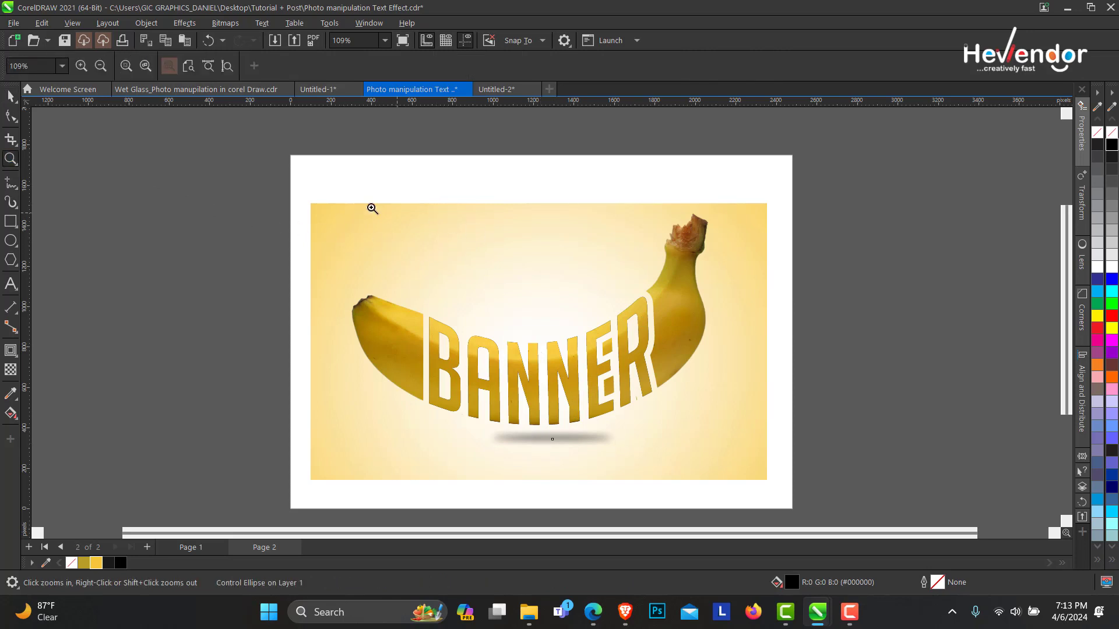
left_click_drag(312, 199, 782, 492)
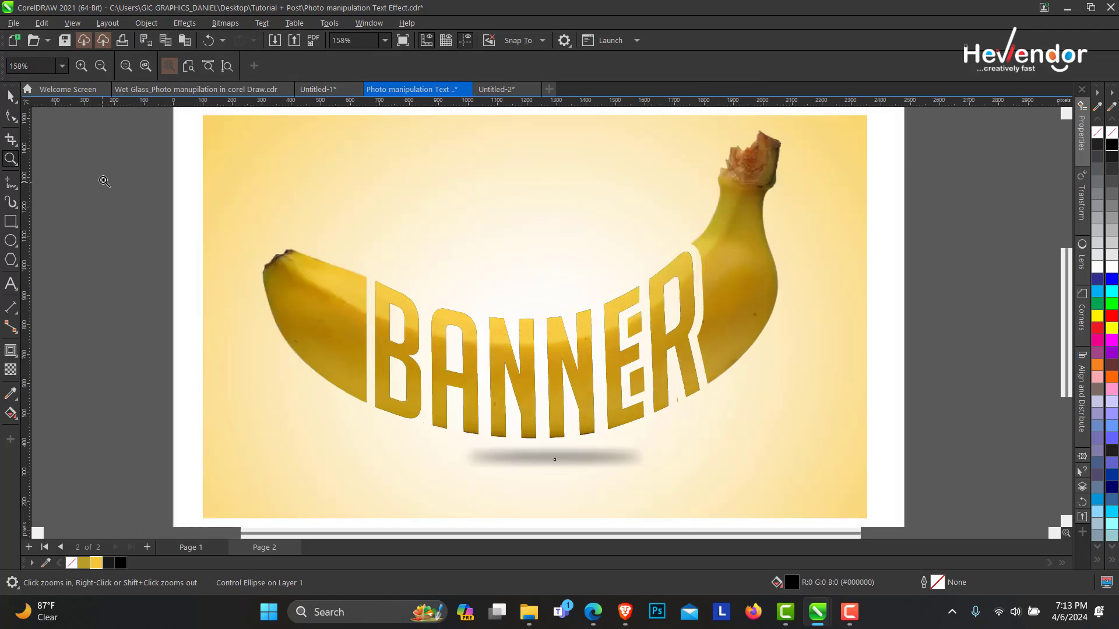
left_click(10, 96)
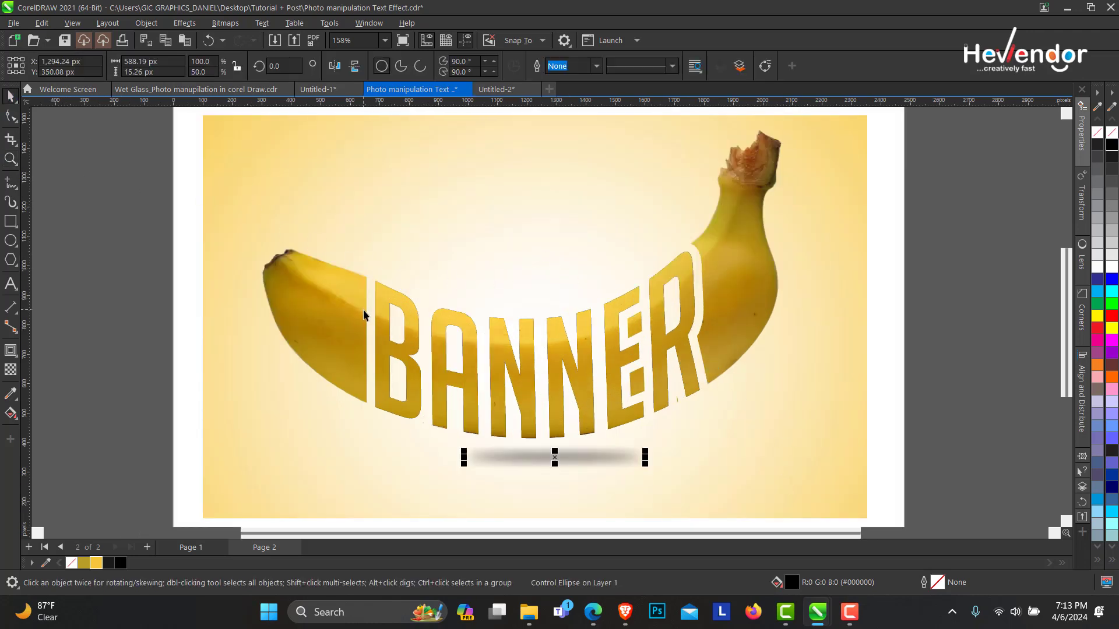
left_click(552, 352)
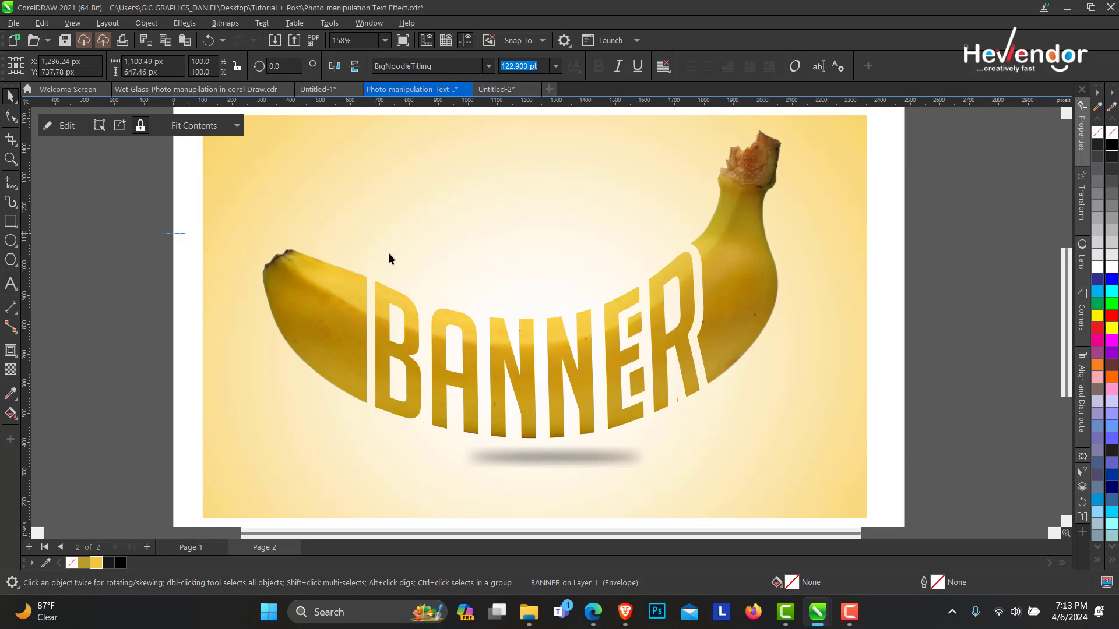
key("Escape")
- Delete the stray inner pieces inside the E and R of the banana curve
left_click(630, 324)
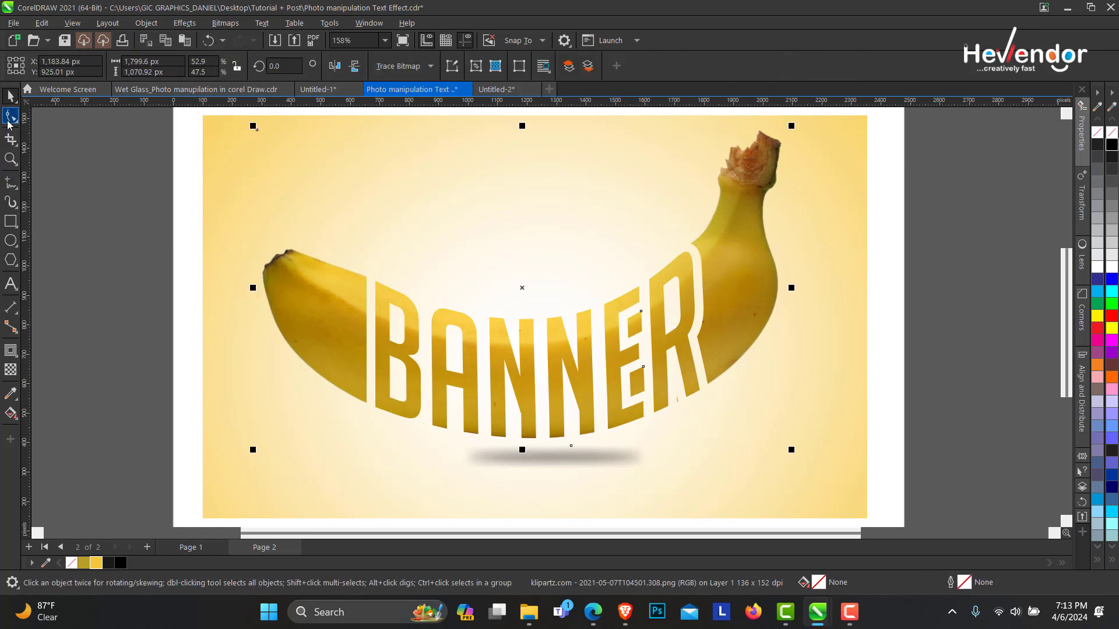
key("F10")
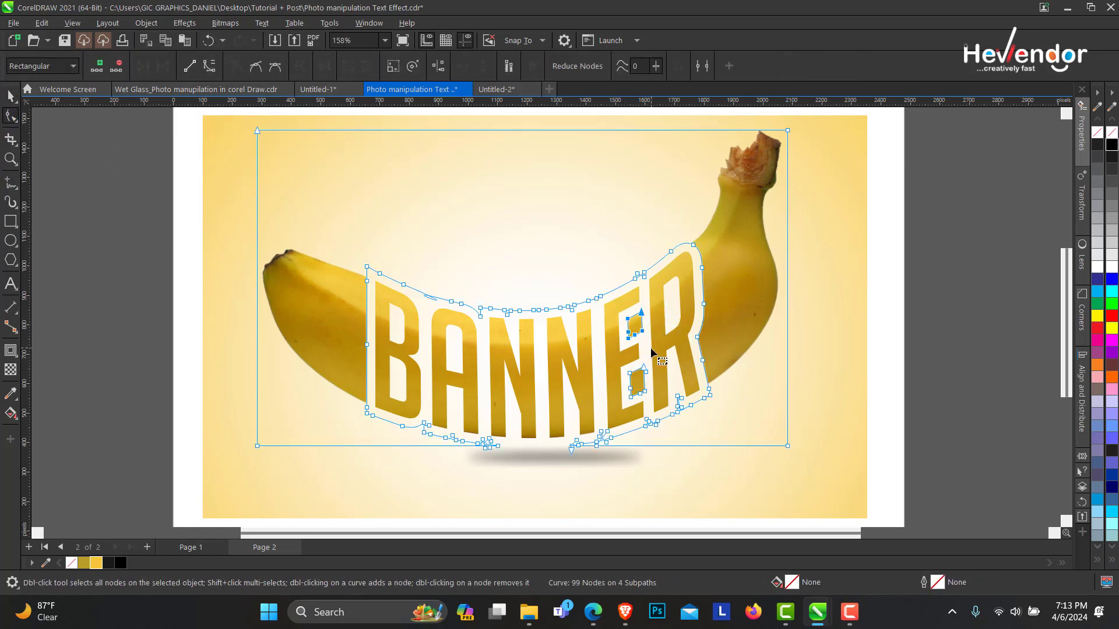
key("Delete")
mouse_move(655, 374)
left_mouse_down()
mouse_move(624, 392)
mouse_move(615, 376)
left_mouse_up()
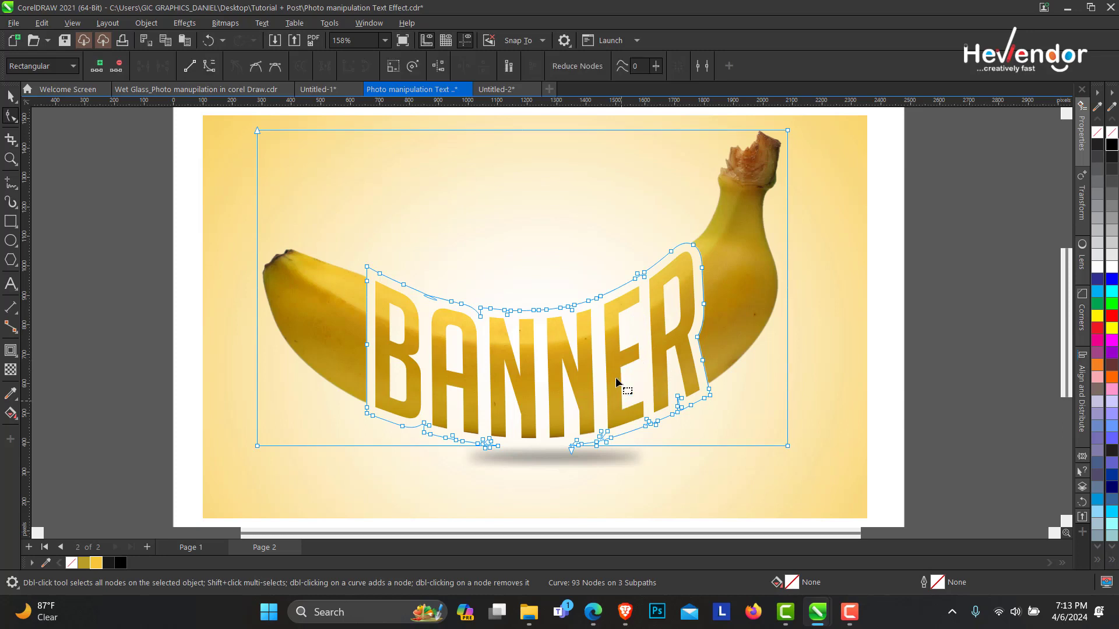
key("Delete")
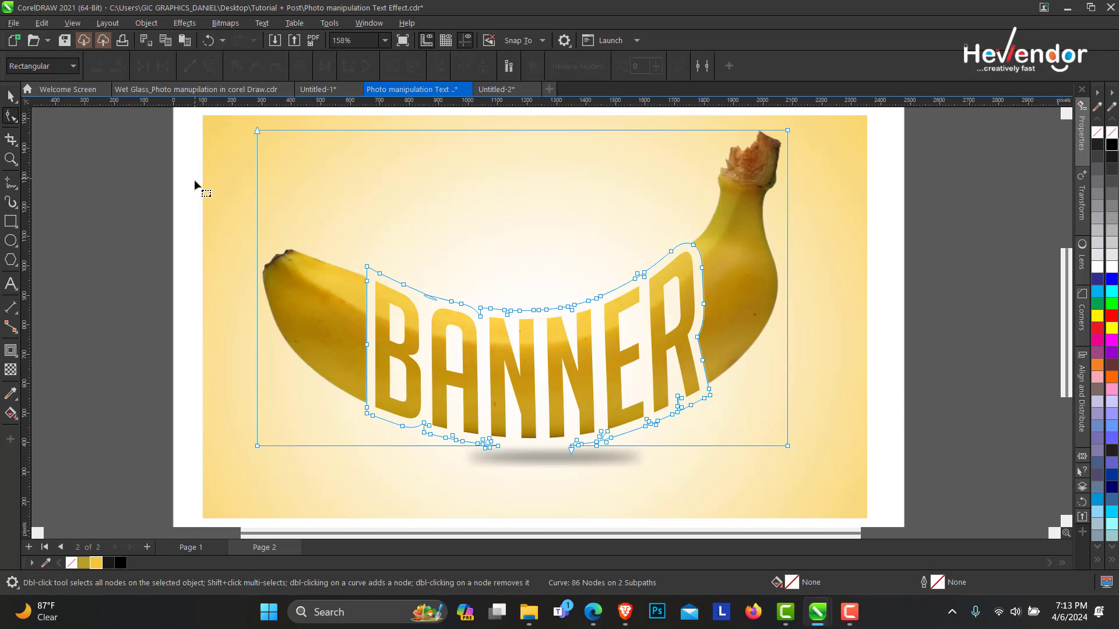
- Delete the stray nodes along the R's lower edge to tidy it
left_click(10, 95)
left_click(202, 244)
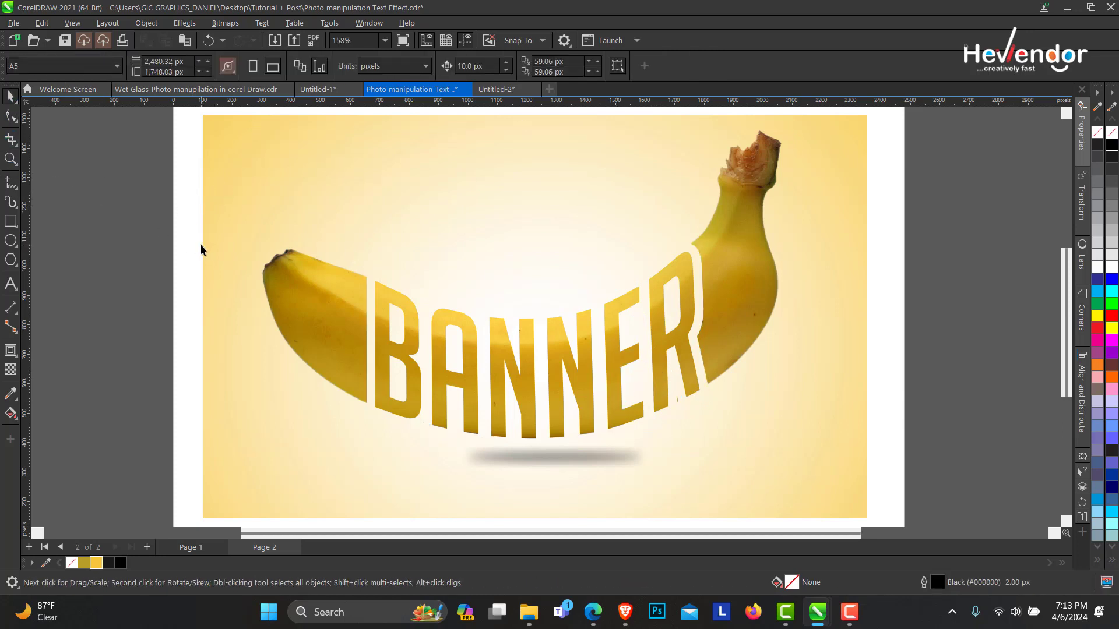
left_click(11, 115)
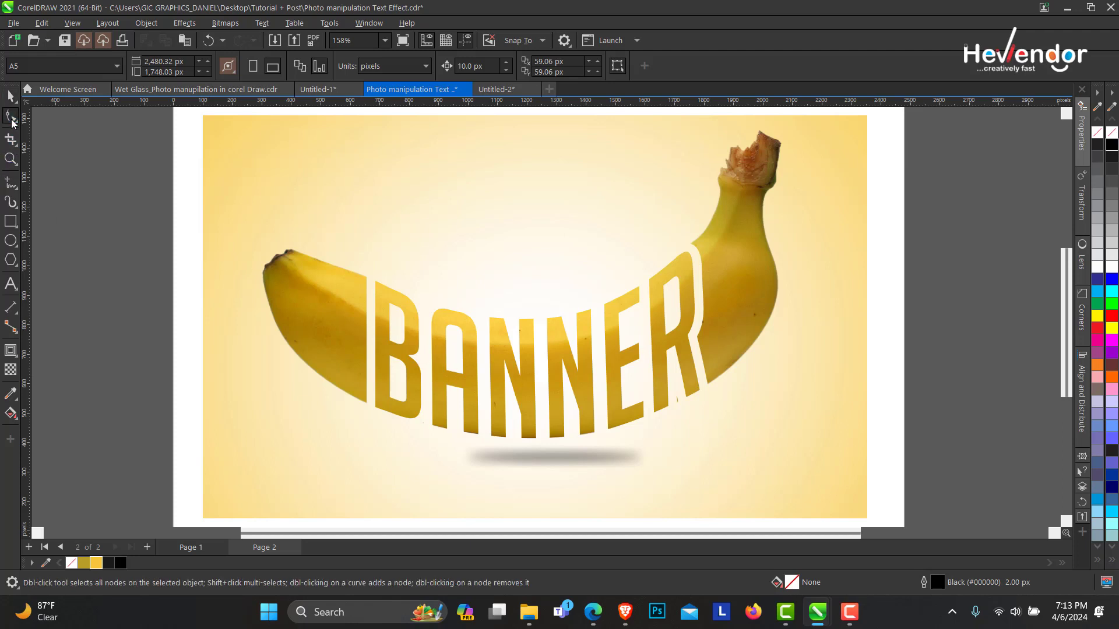
left_click(678, 399)
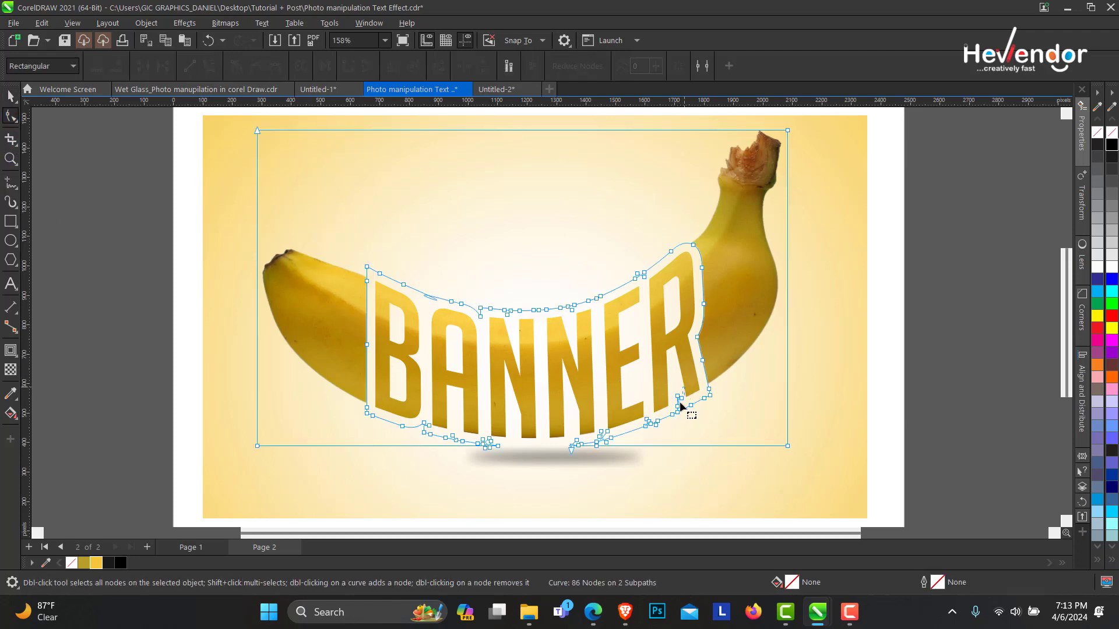
left_click_drag(674, 417, 675, 418)
key("Delete")
left_click(11, 96)
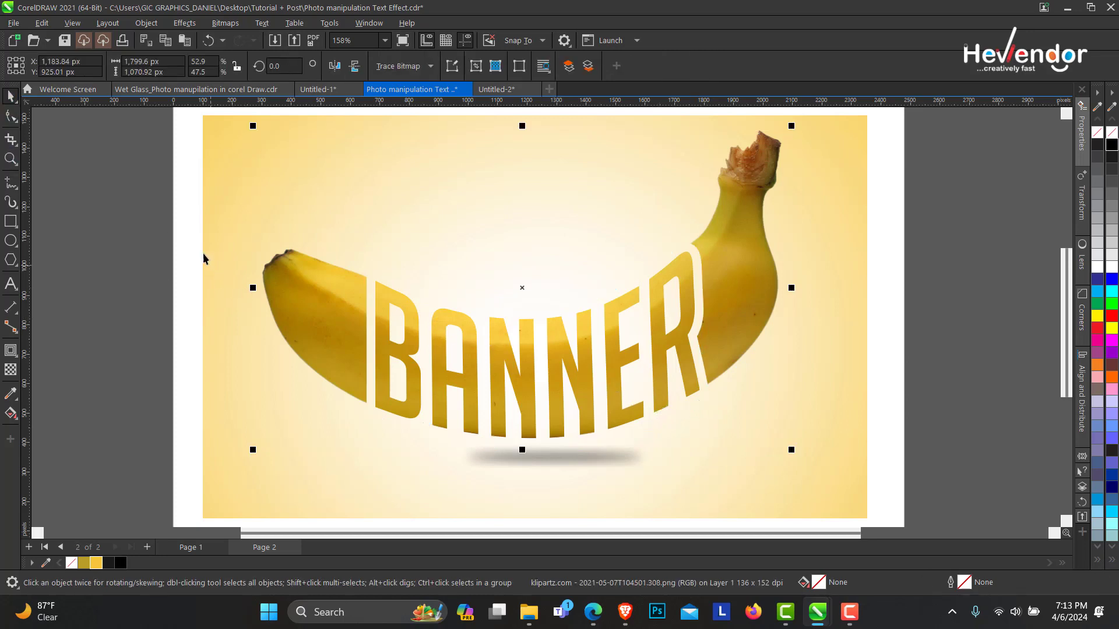
left_click(10, 158)
right_click(553, 289)
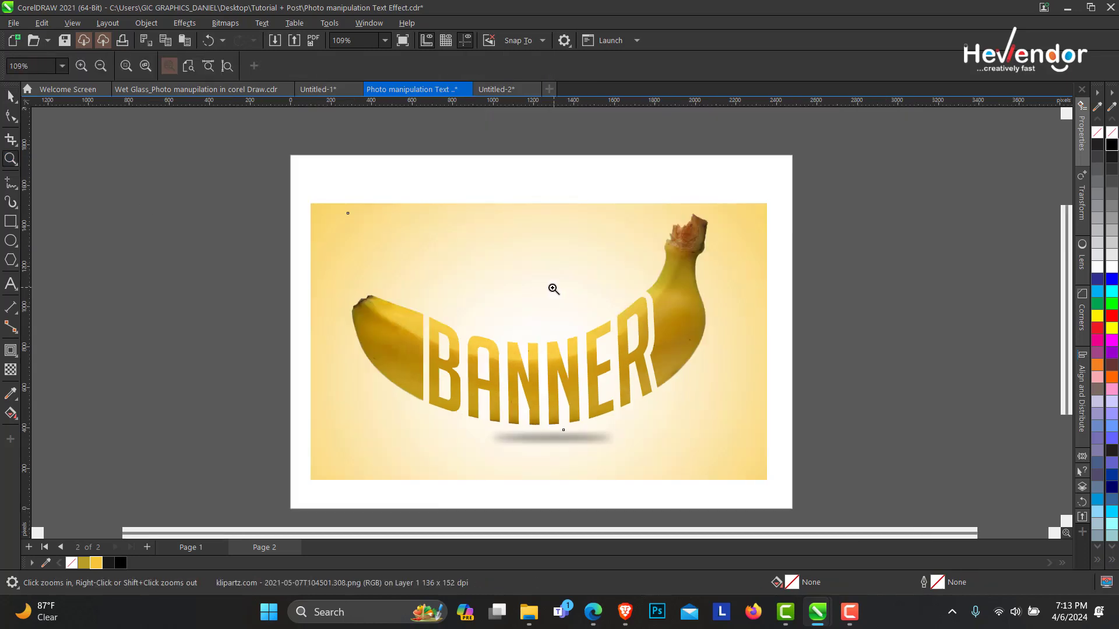
left_click_drag(308, 202, 768, 482)
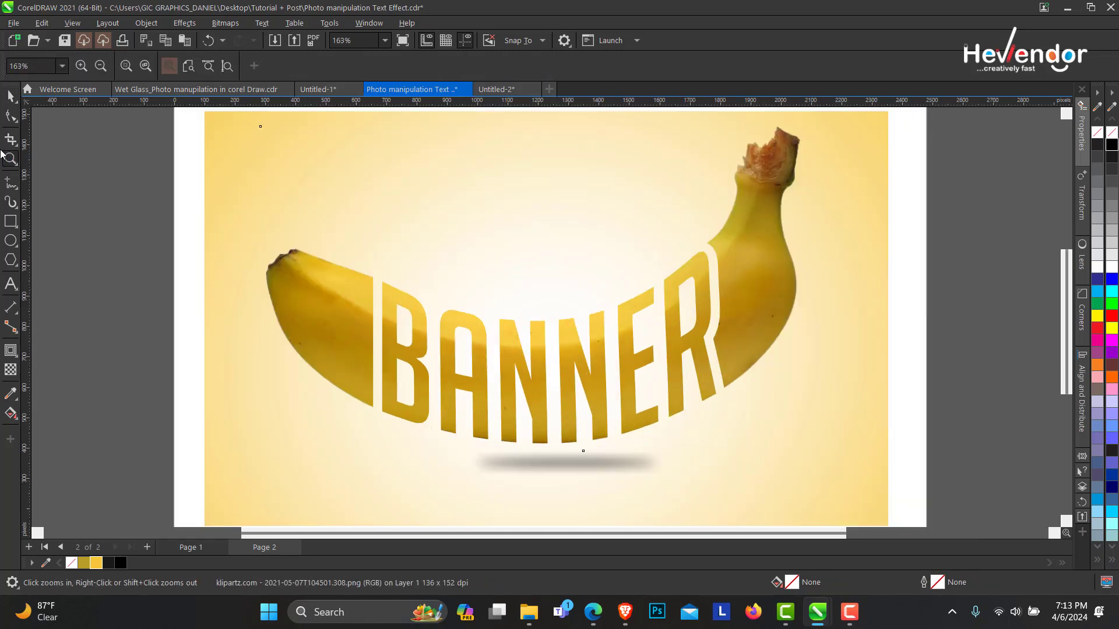
left_click(10, 96)
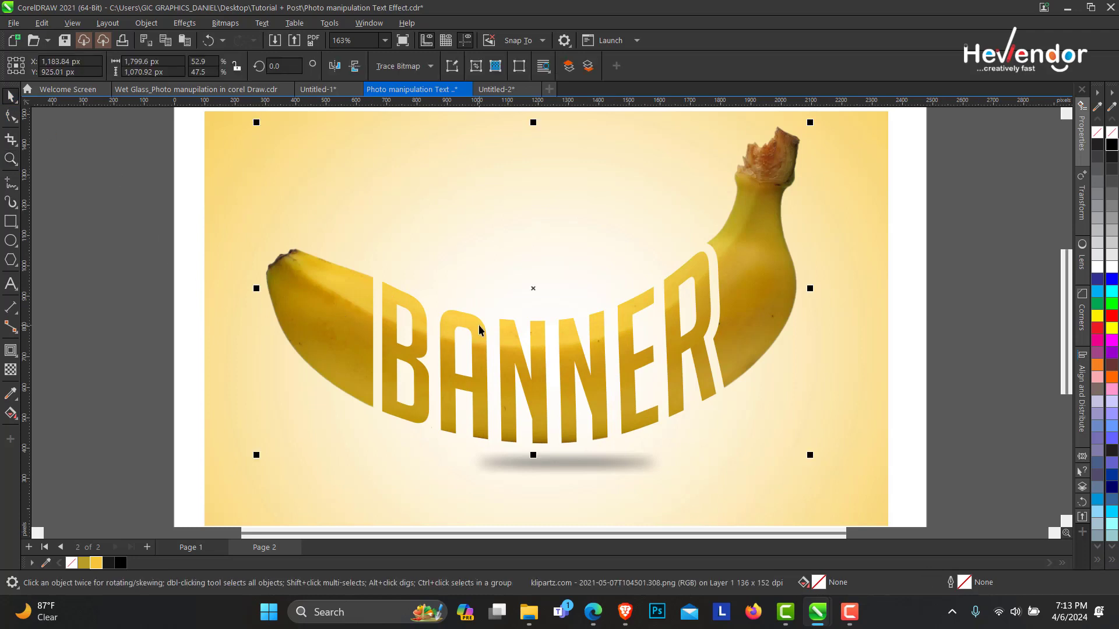